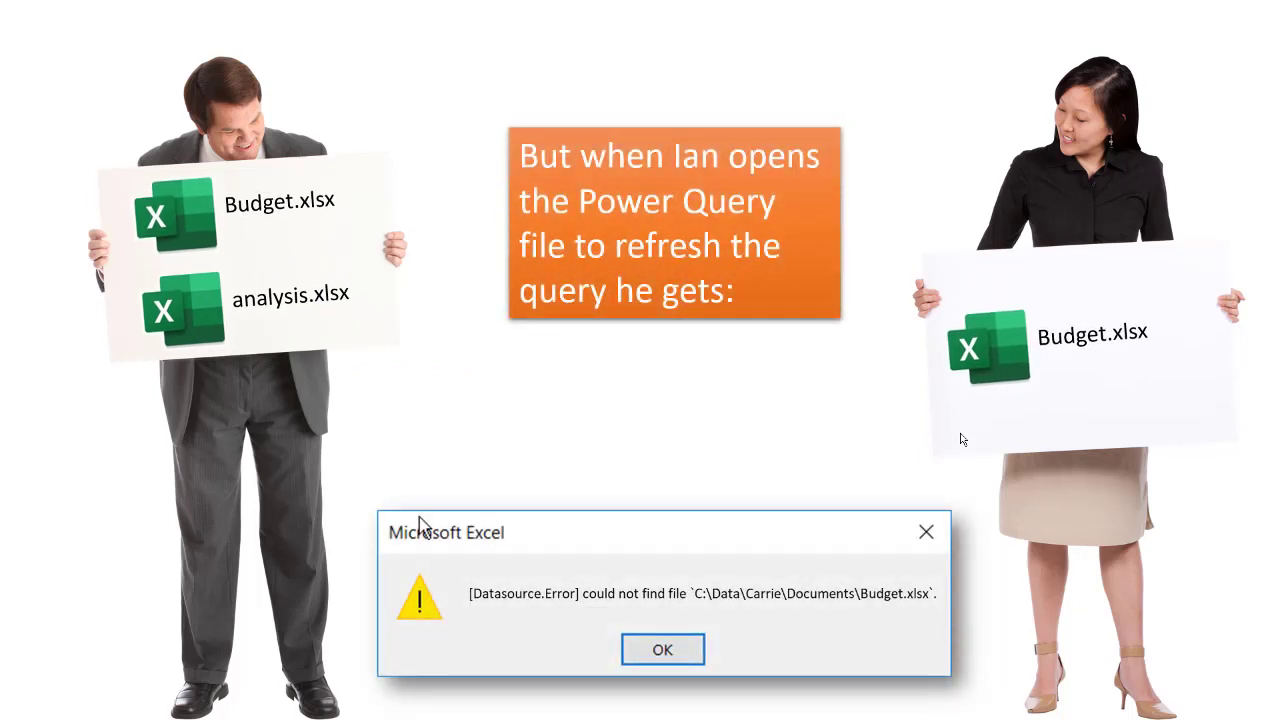
left_click(961, 439)
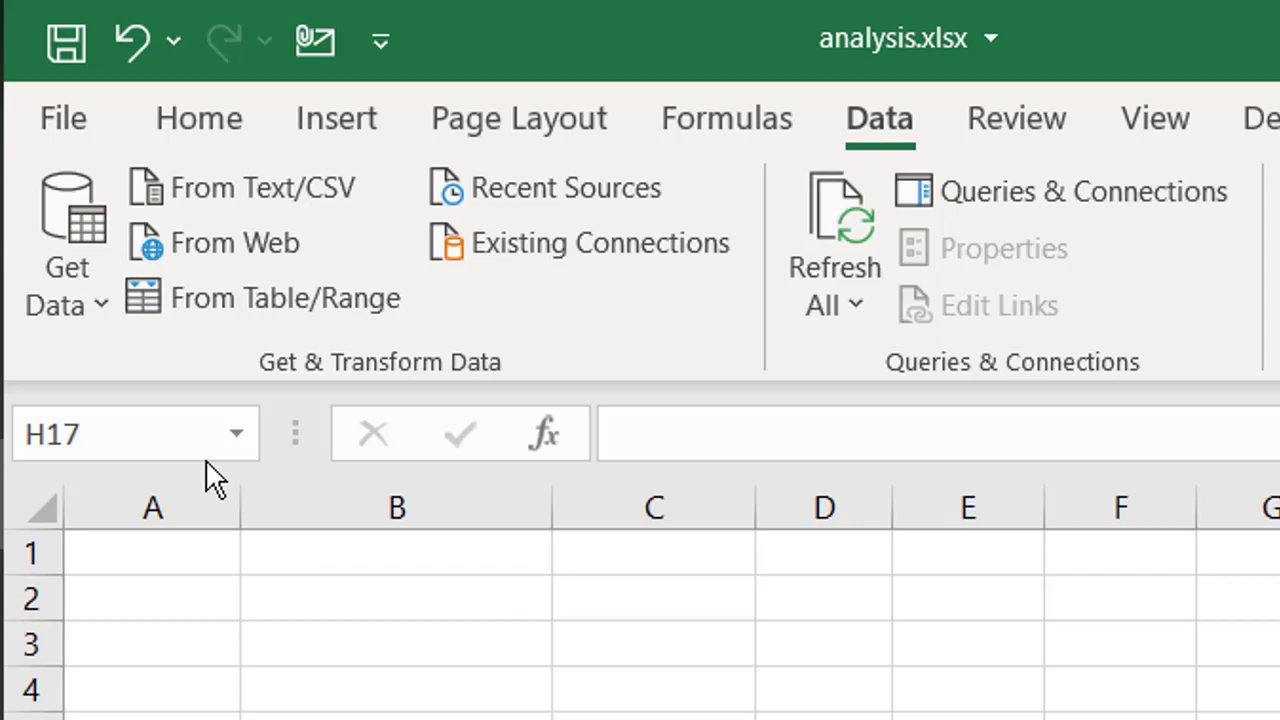
- Import Table1 from the data.xlsx workbook into the Power Query Editor
left_click(91, 304)
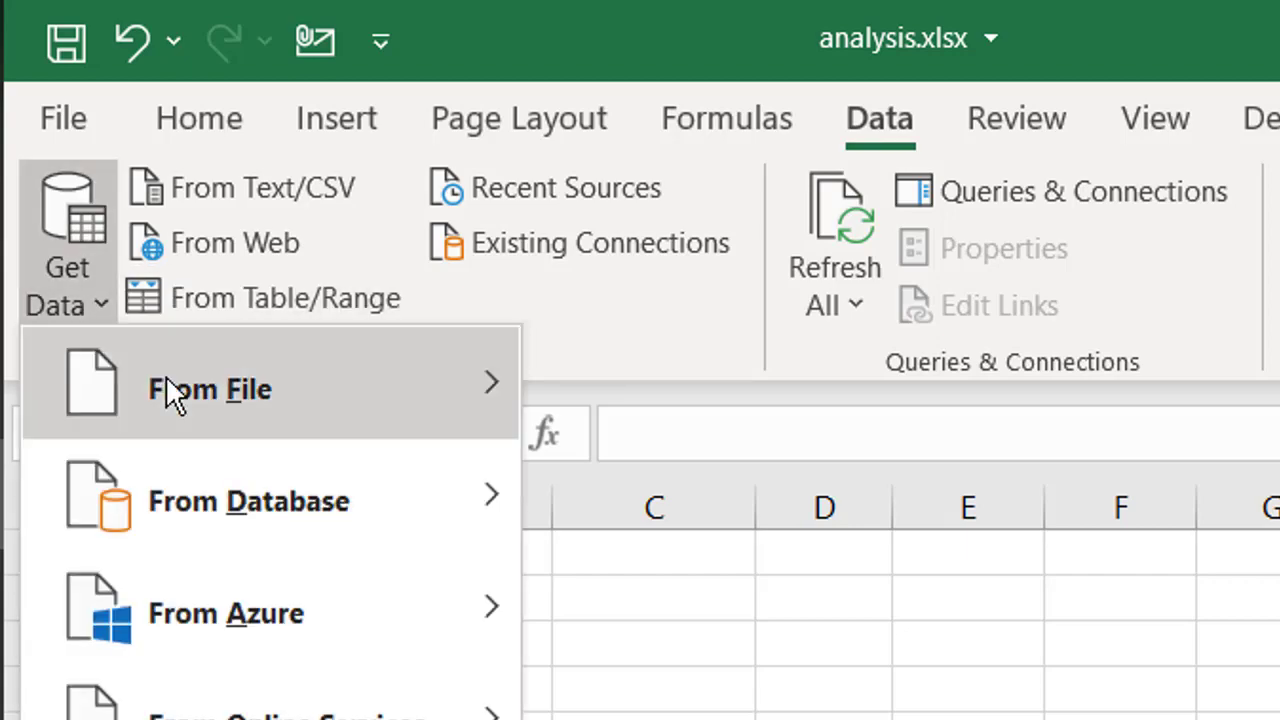
mouse_move(165, 385)
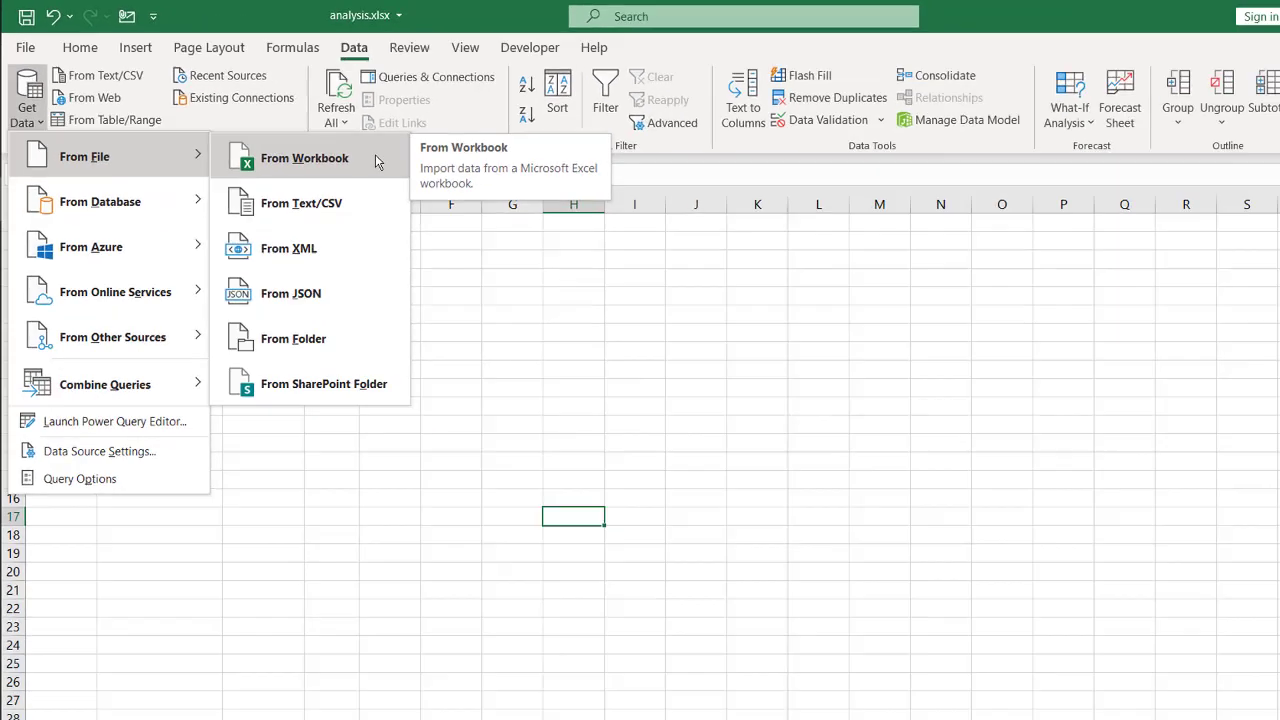
left_click(931, 390)
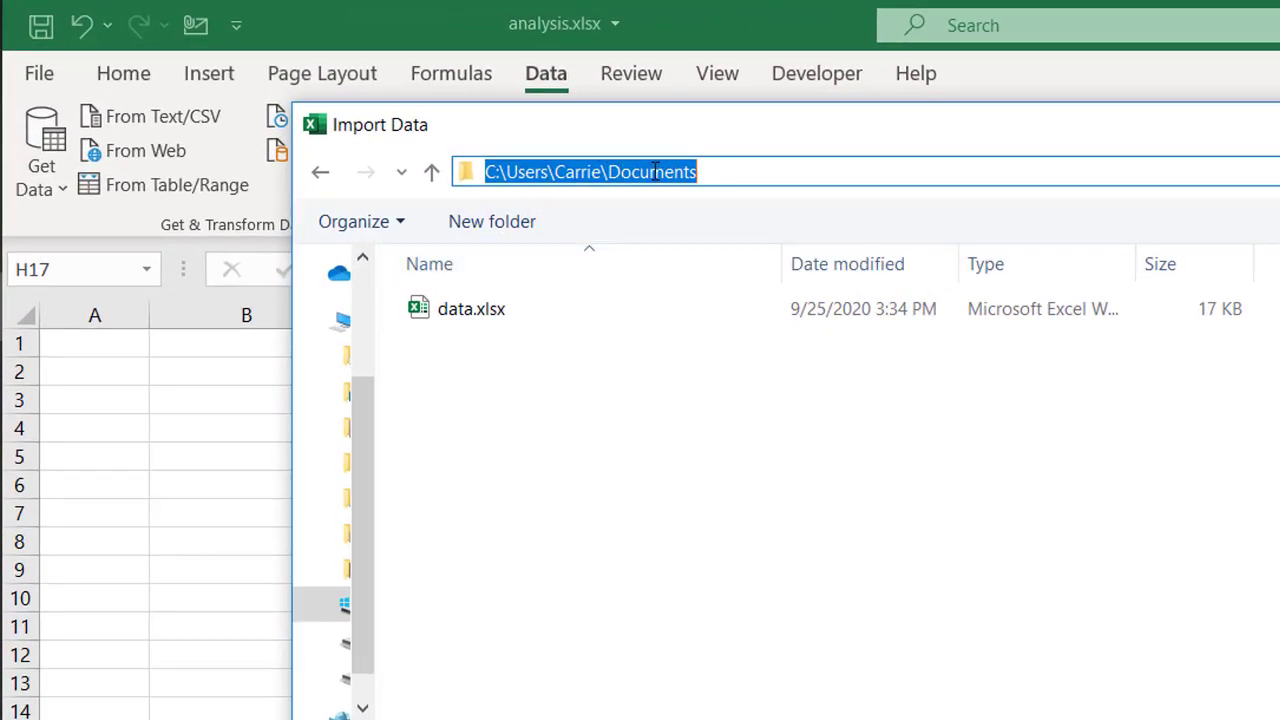
double_click(468, 326)
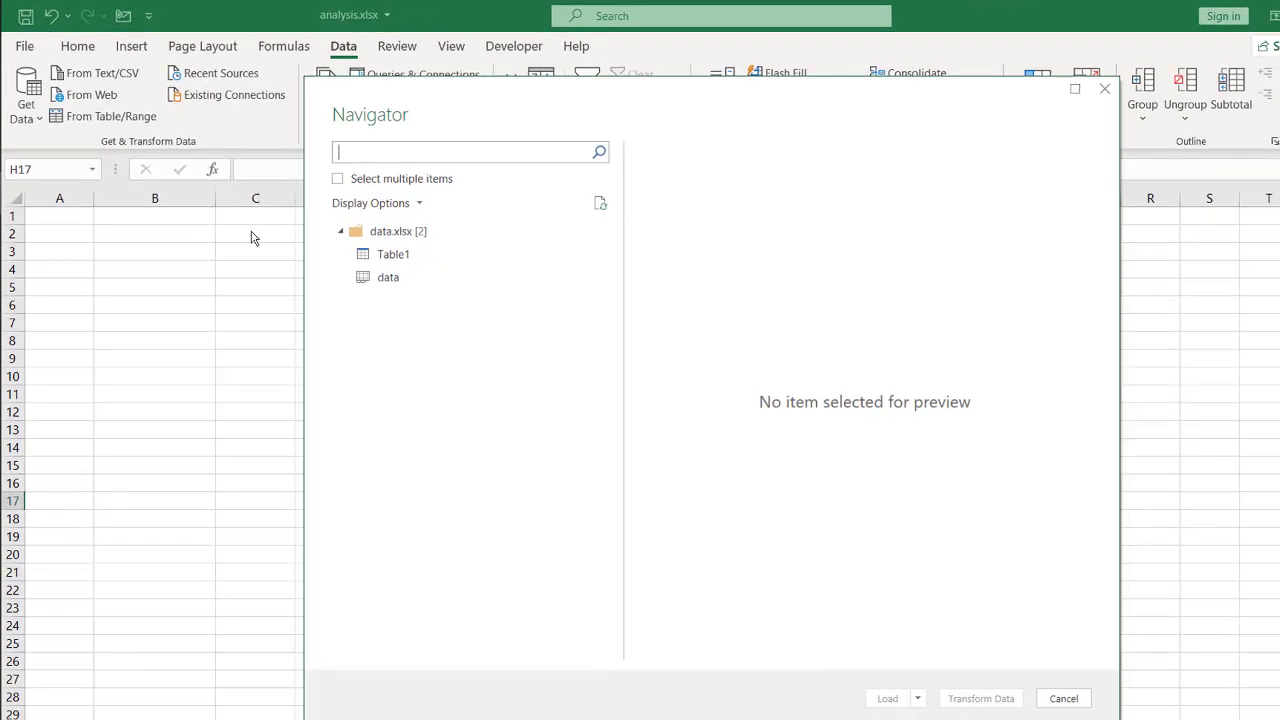
left_click(408, 254)
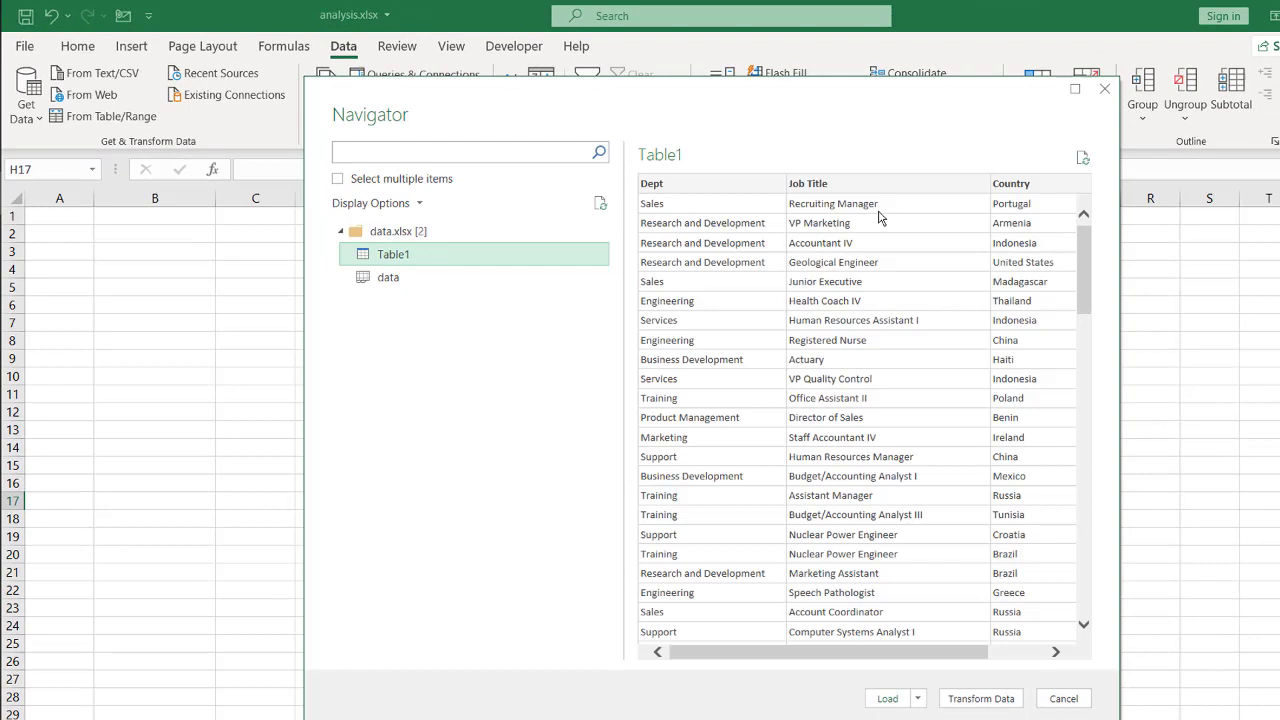
left_click(988, 700)
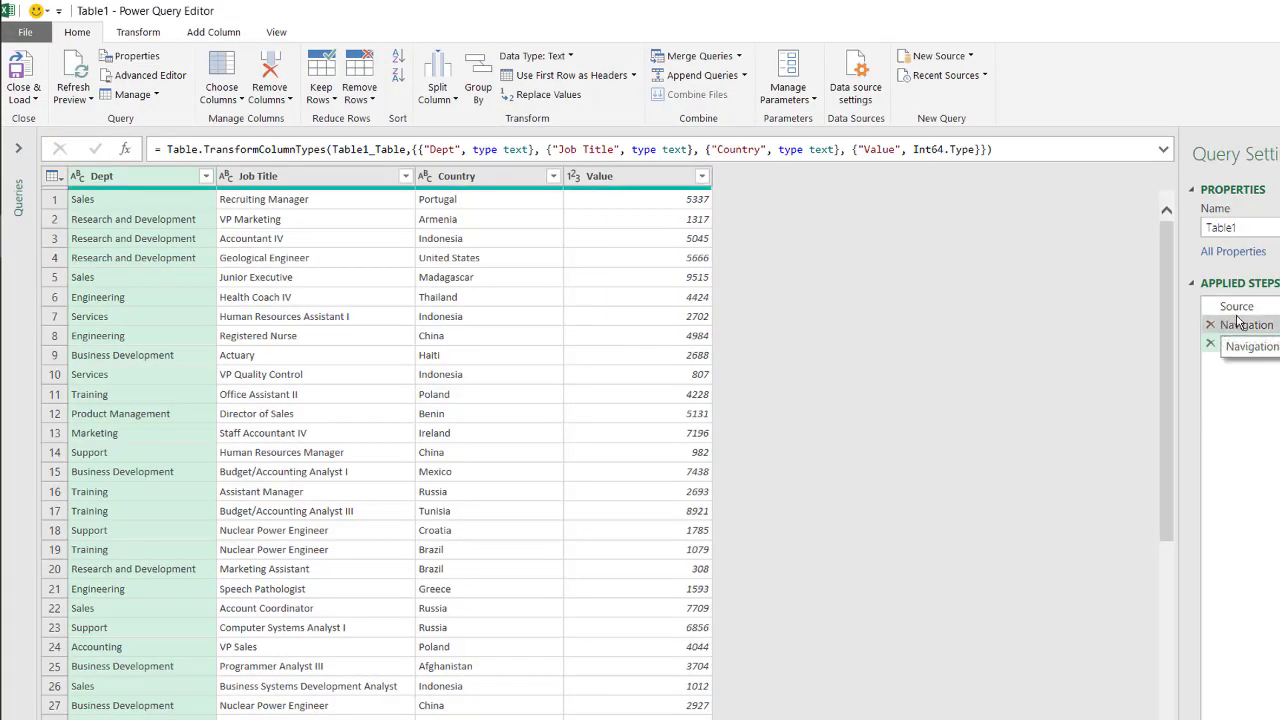
- Filter Table1's Dept column to Engineering only and load the result to the sheet
left_click(1236, 306)
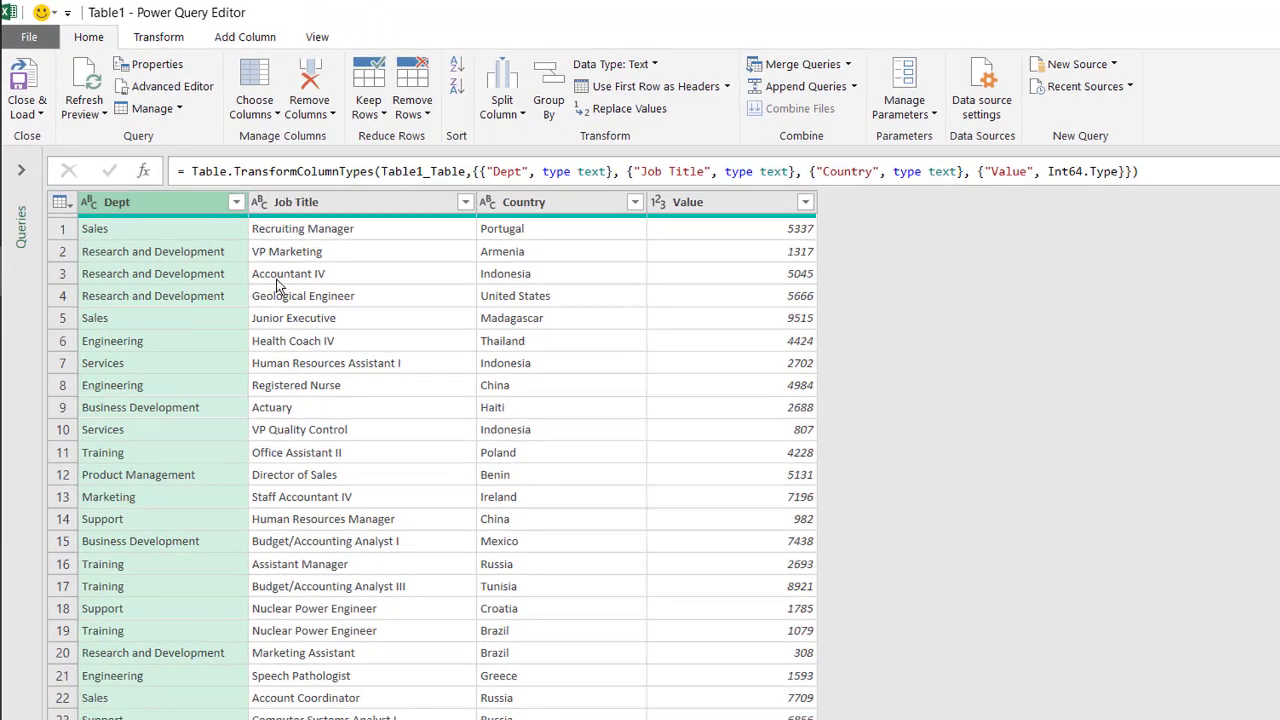
left_click(236, 202)
left_click(280, 425)
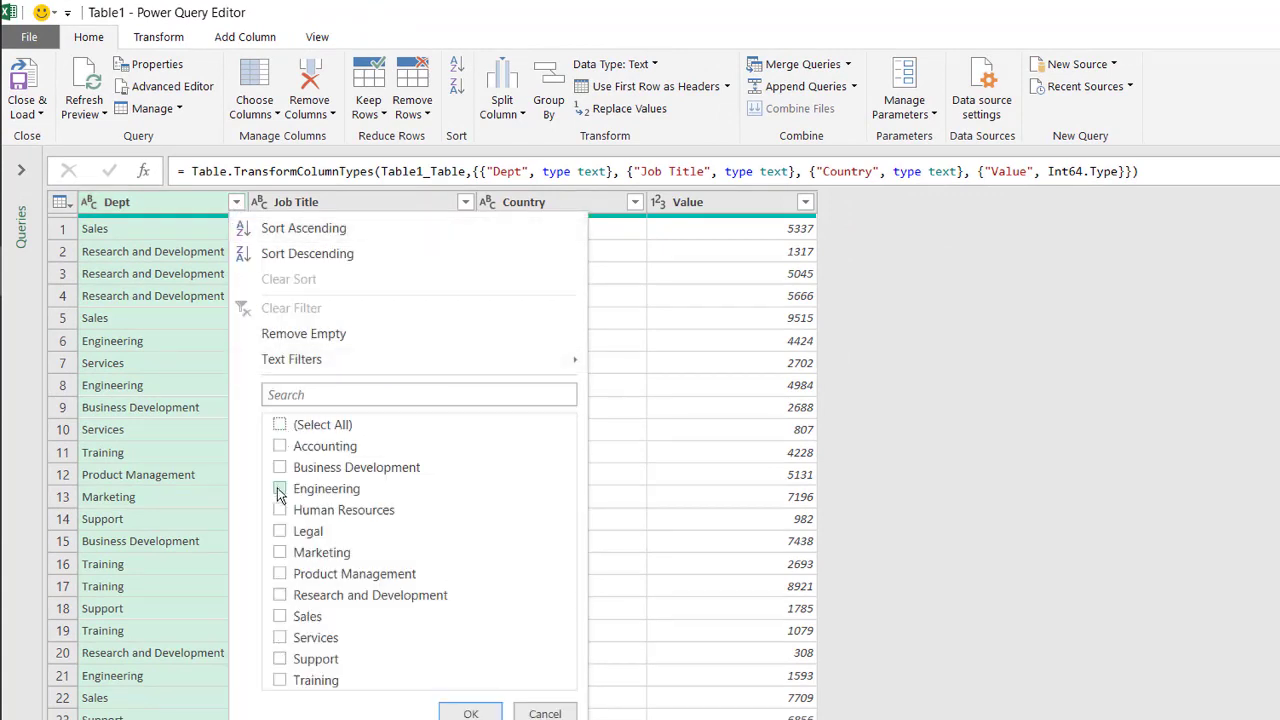
left_click(280, 488)
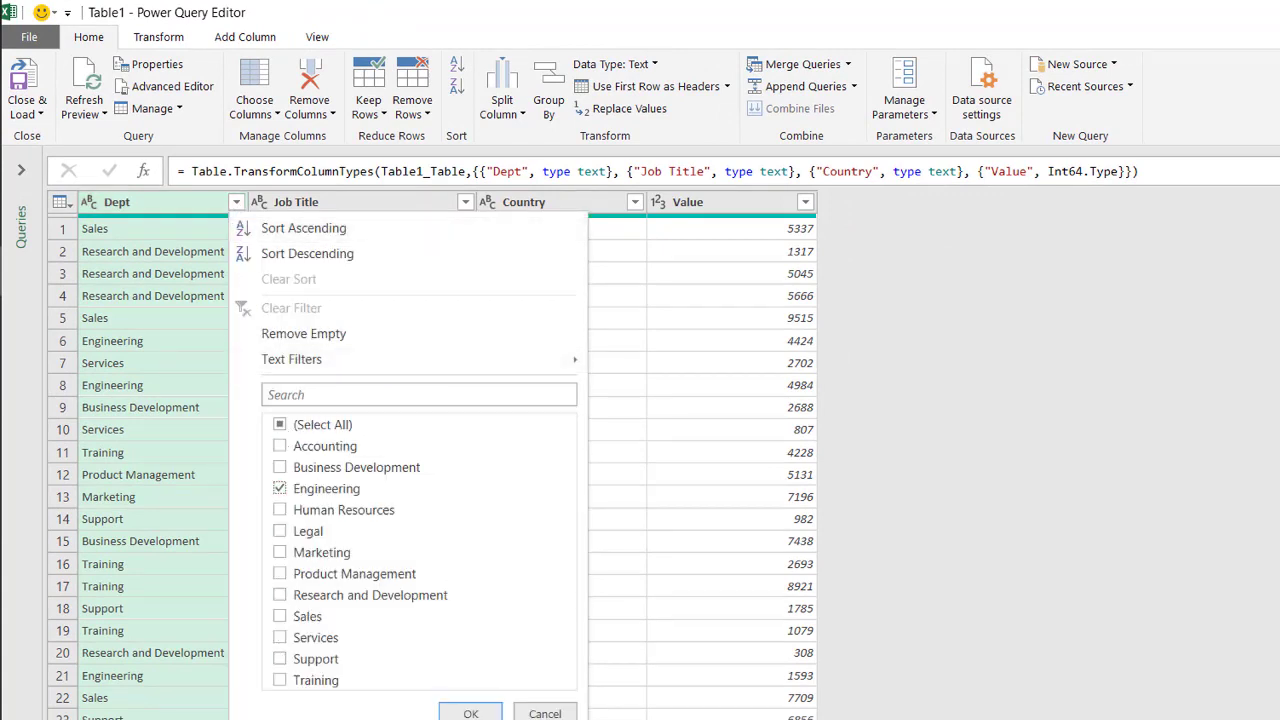
left_click(472, 713)
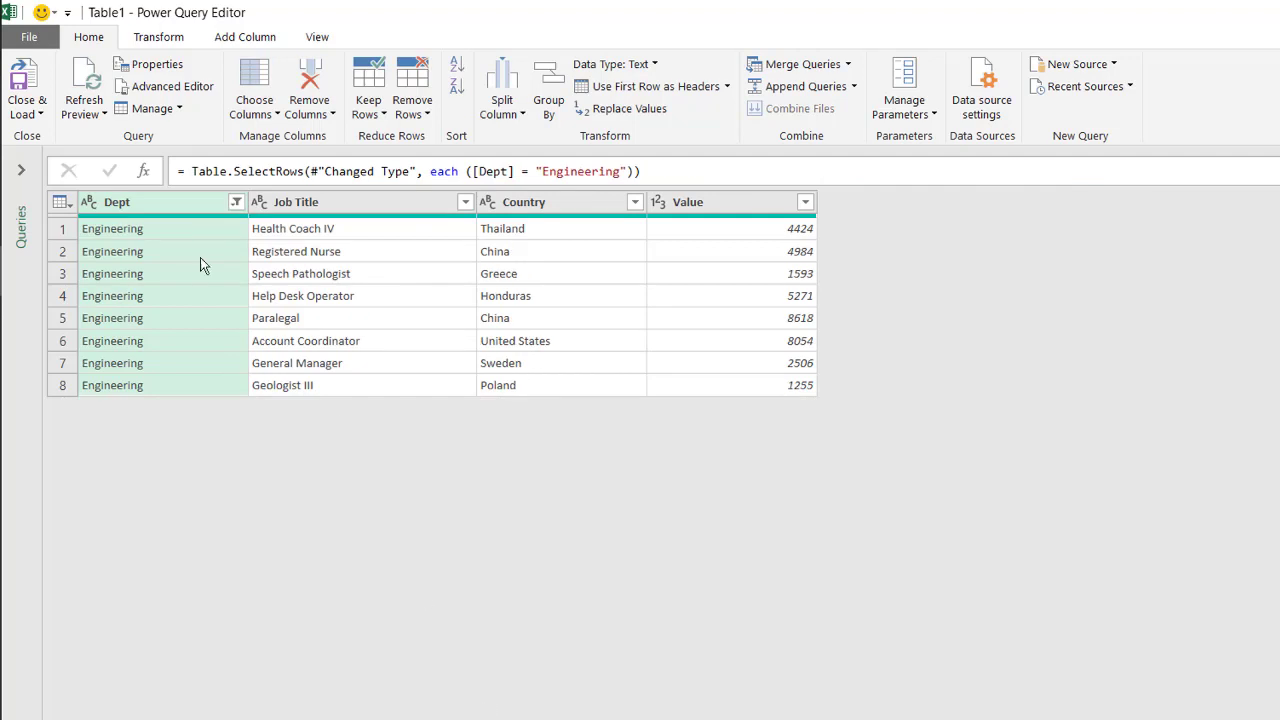
left_click(28, 74)
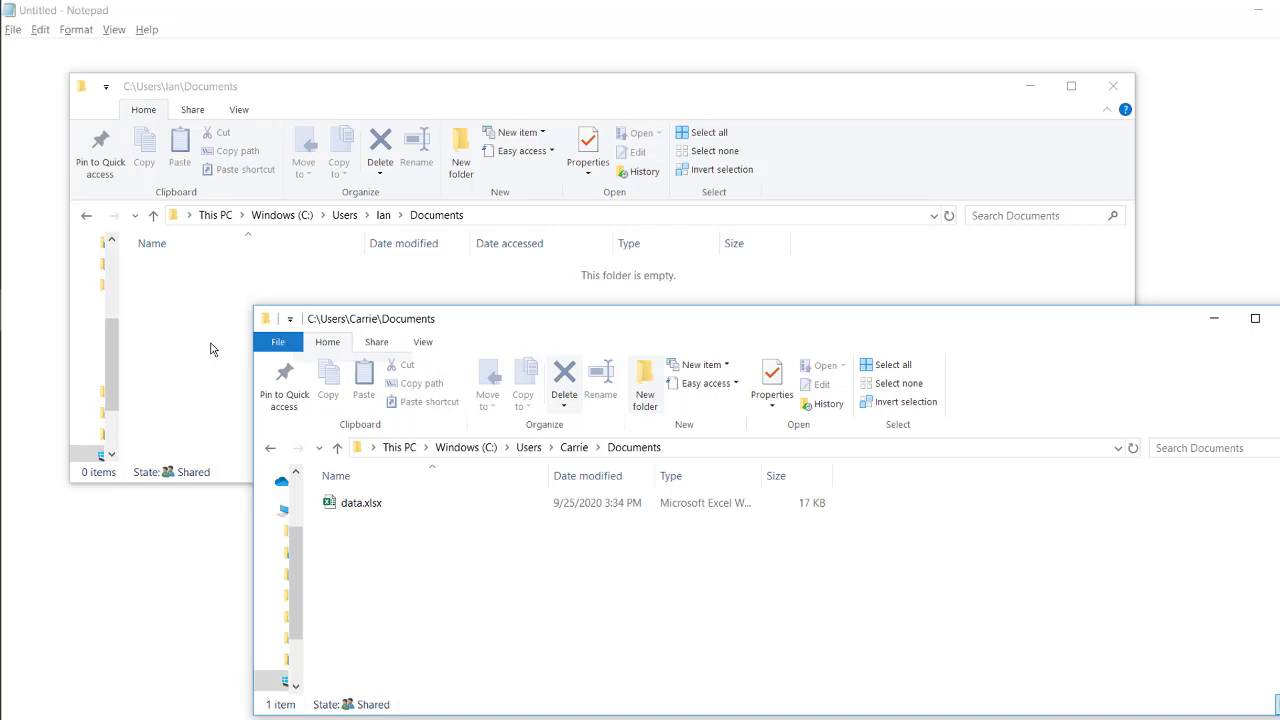
- Select data.xlsx and display the full paths of both Documents folders
left_click(393, 507)
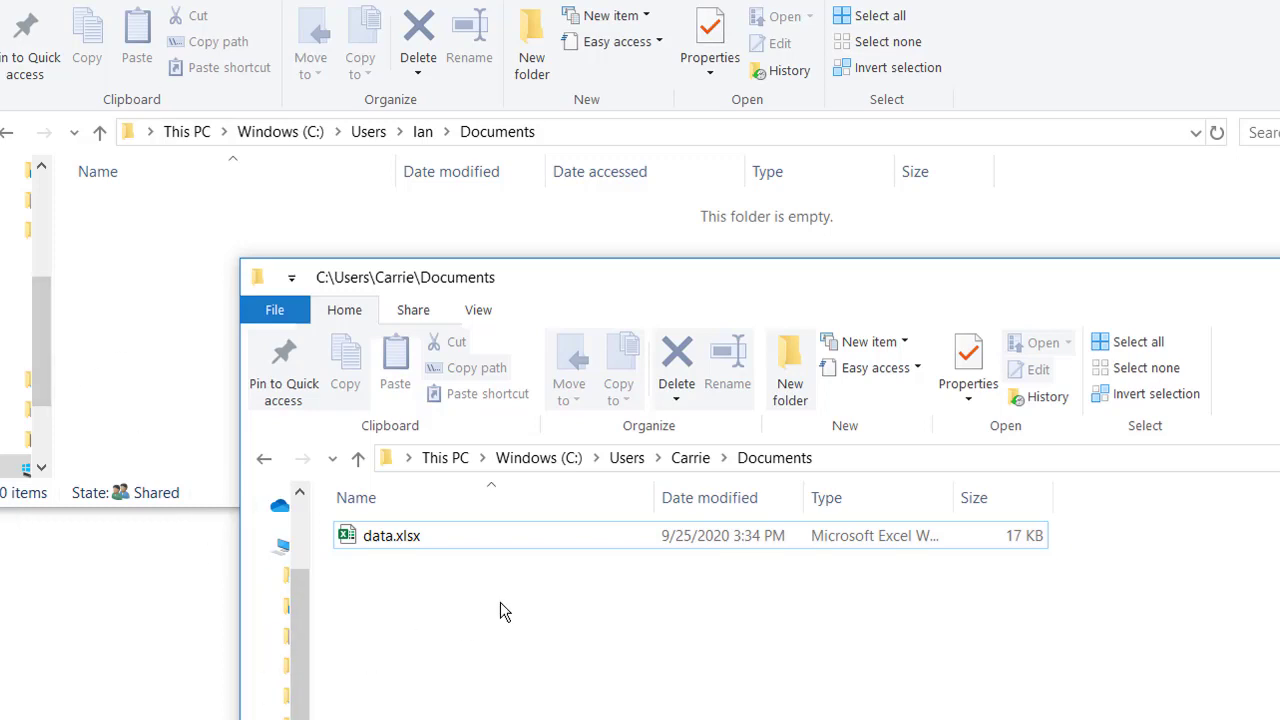
left_click(689, 134)
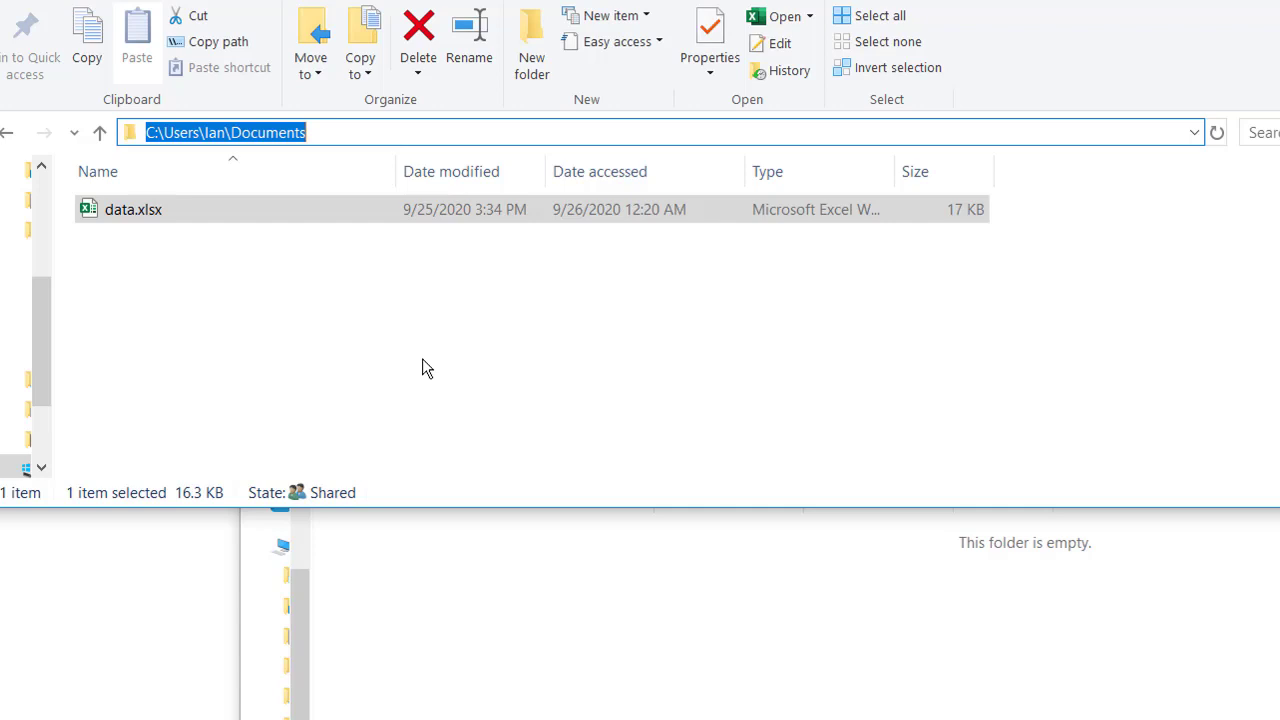
left_click(790, 686)
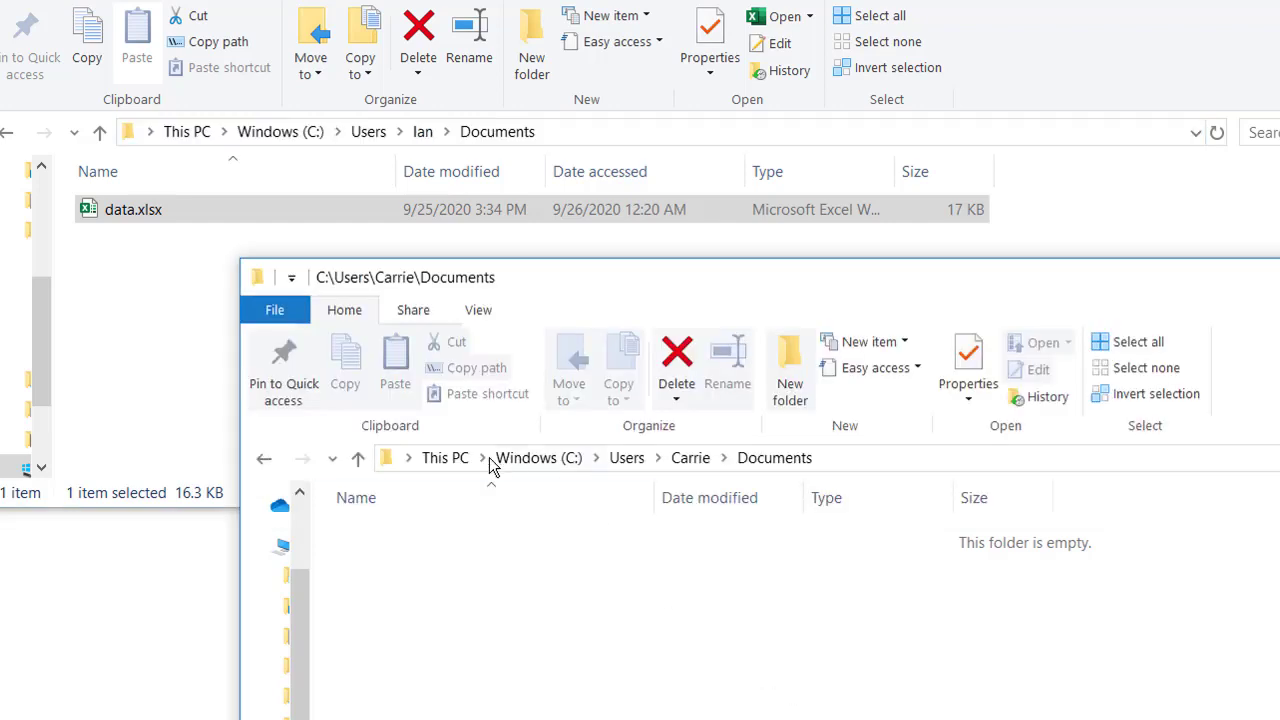
left_click(890, 457)
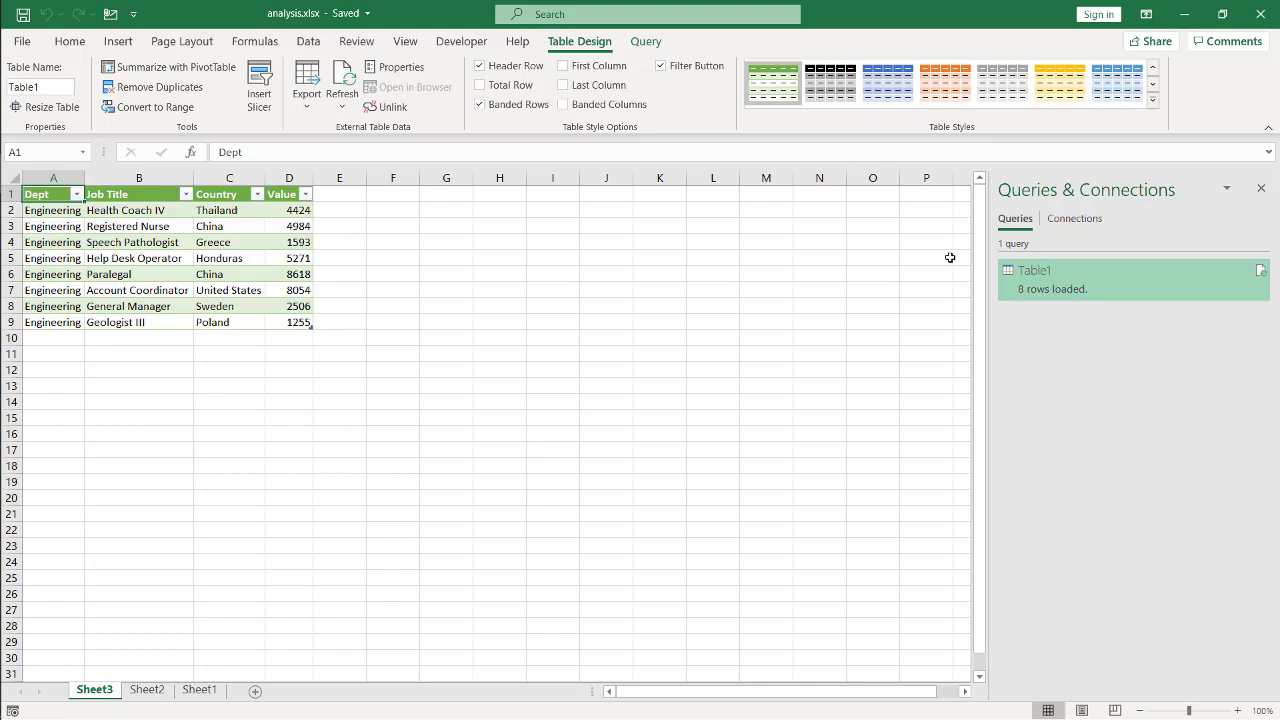
- Refresh Table1 and dismiss the data.xlsx file-not-found error
left_click(1258, 270)
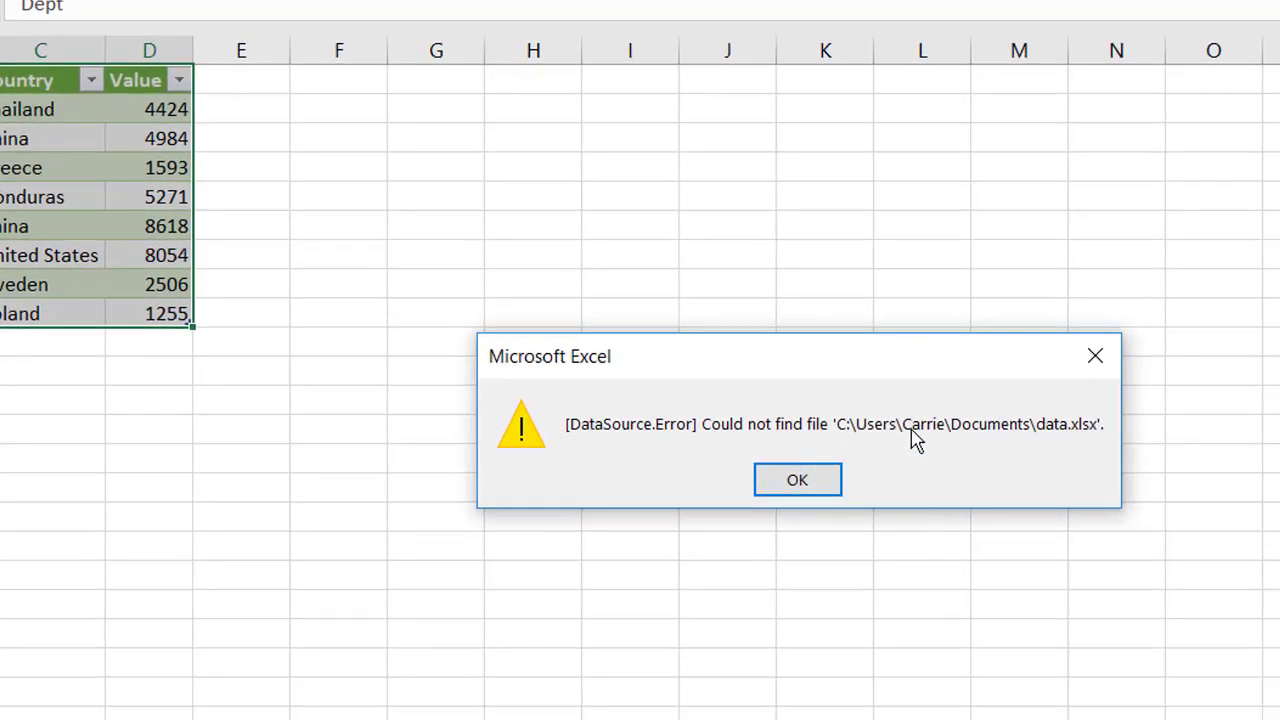
left_click(838, 478)
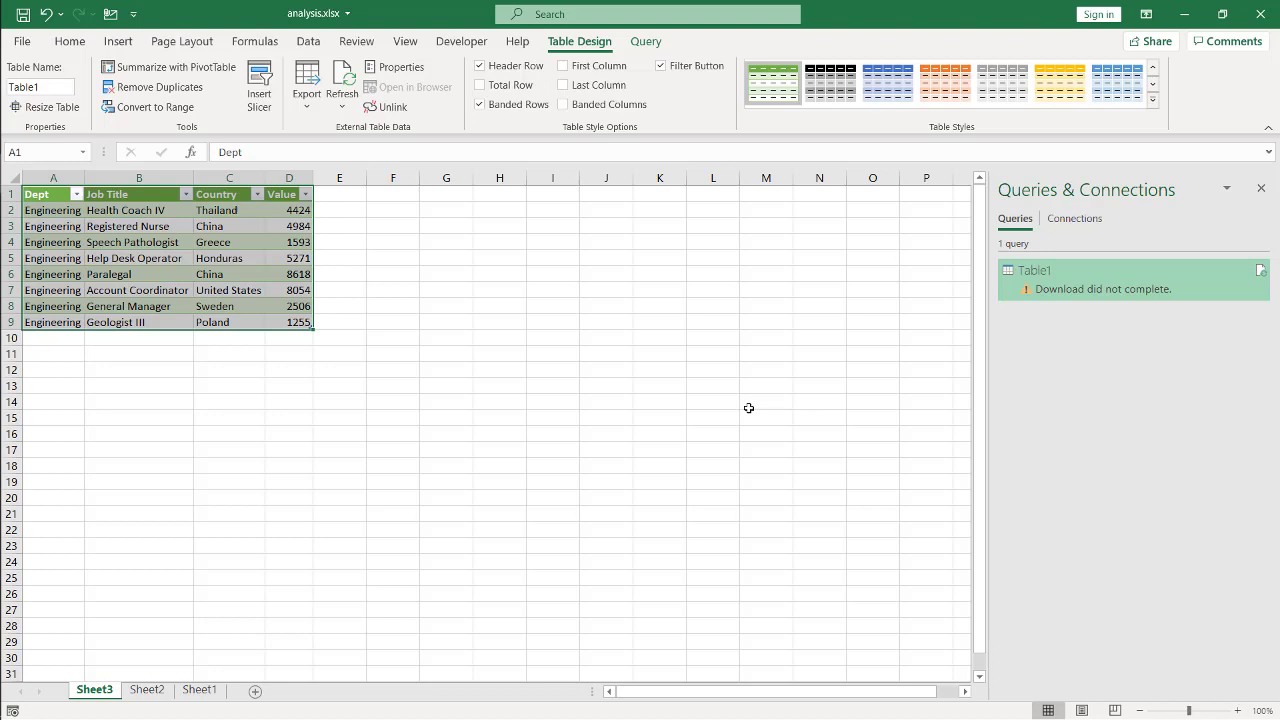
- Reopen Table1 in the Power Query Editor and show the Manage Parameters options
double_click(1089, 287)
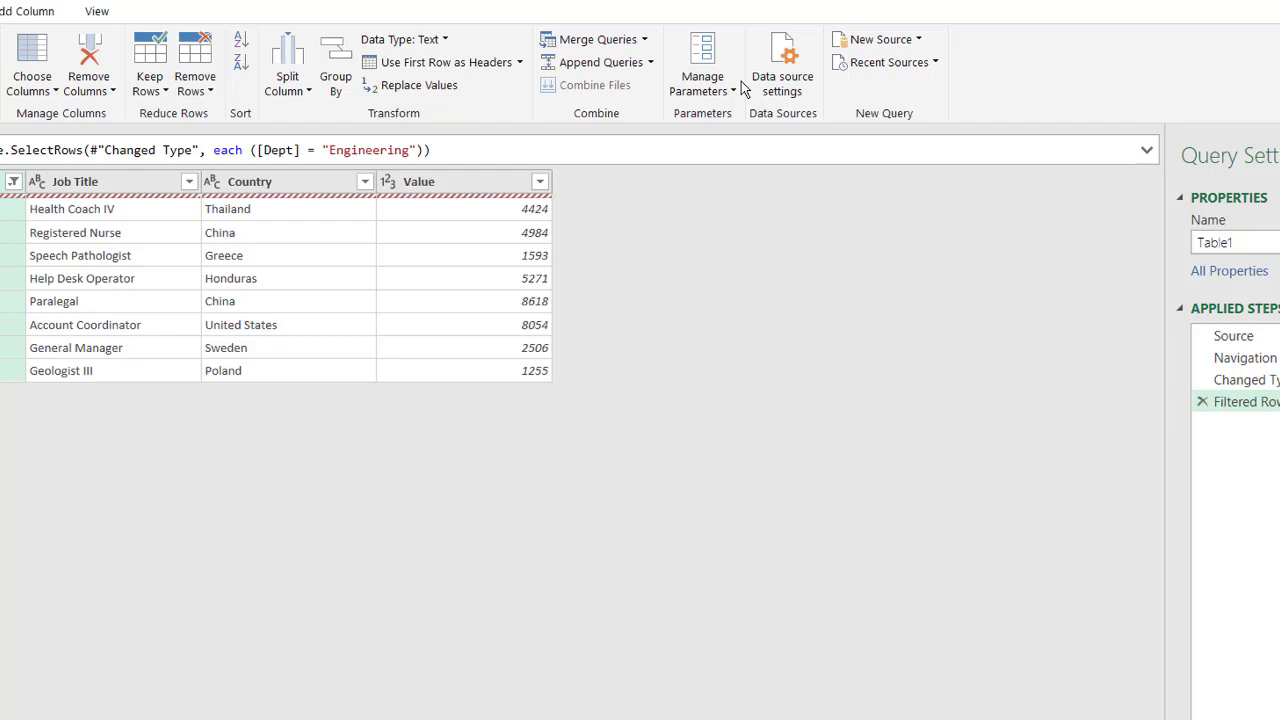
left_click(726, 98)
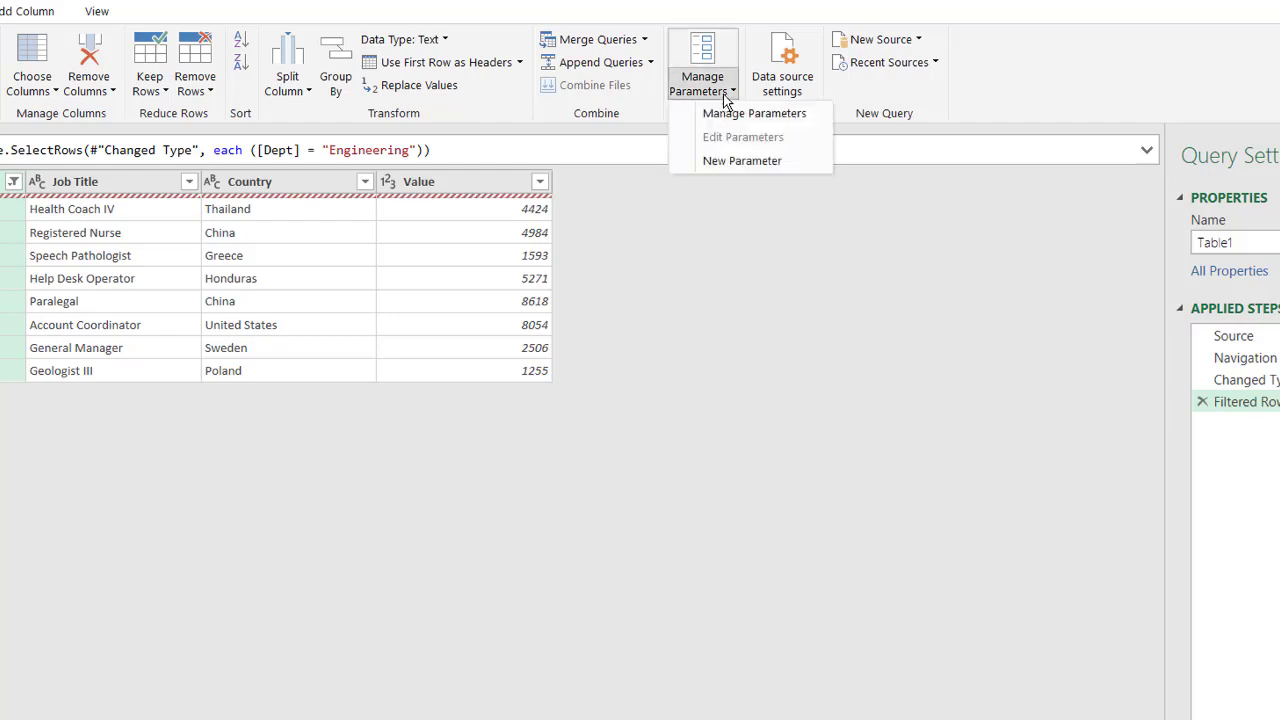
- Create a new query parameter named Path
left_click(737, 162)
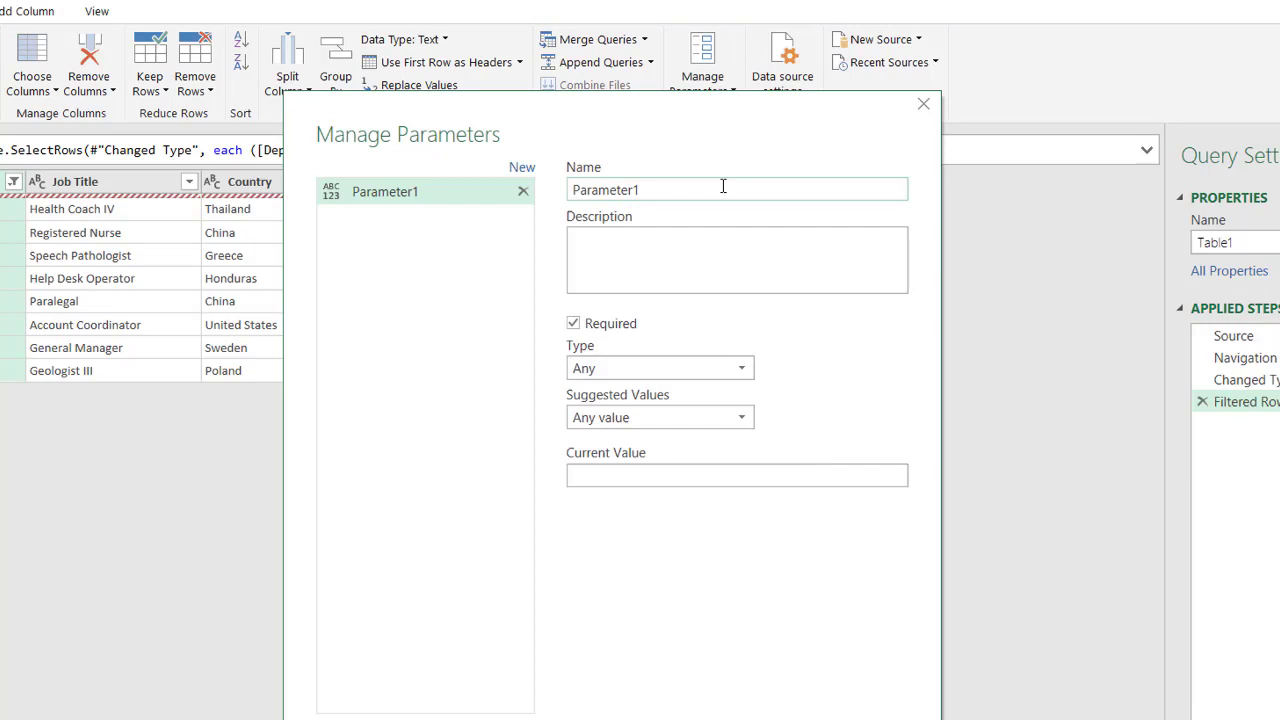
left_click(723, 186)
key("ctrl+a")
type("File")
key("BackSpace")
key("BackSpace")
key("BackSpace")
type("Path")
- Set Path's current value to the colleague's Documents folder path
left_click(603, 475)
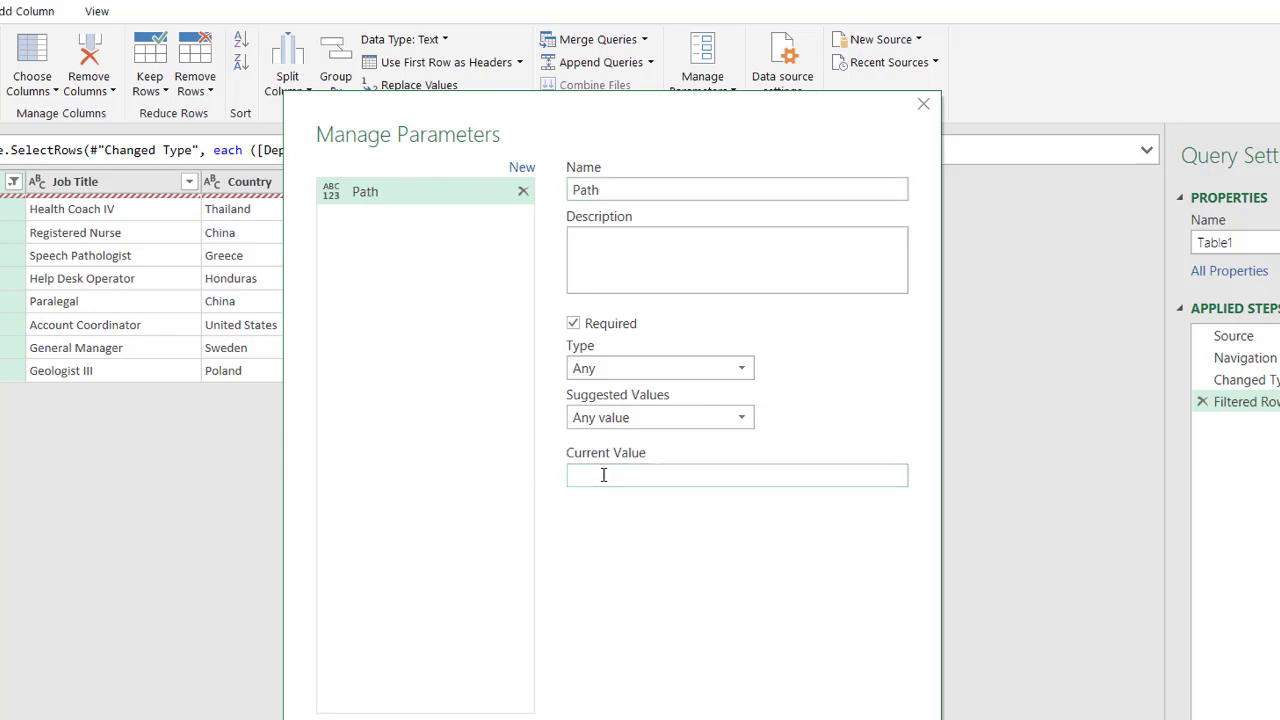
type("C:\\User\\Ian\\docume")
key("BackSpace")
key("BackSpace")
key("BackSpace")
key("BackSpace")
key("BackSpace")
key("BackSpace")
left_click_drag(614, 476, 619, 481)
type("s\\Ian\\")
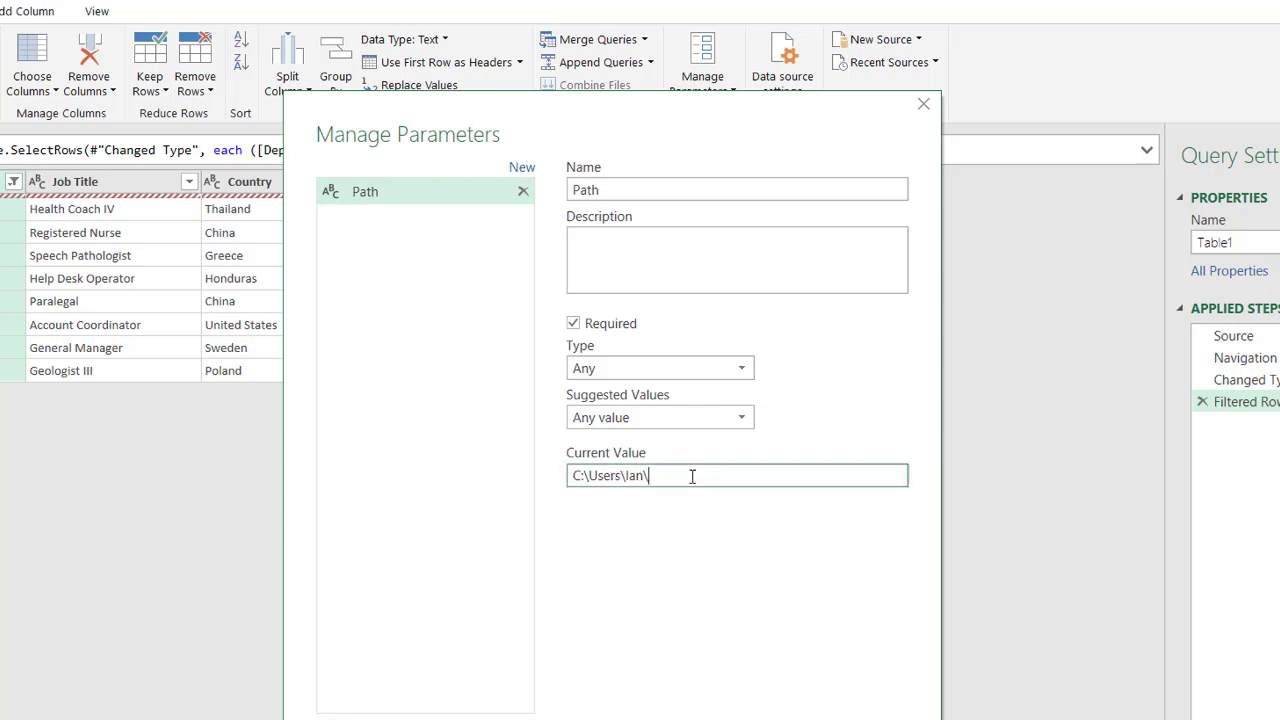
type("Docy")
key("BackSpace")
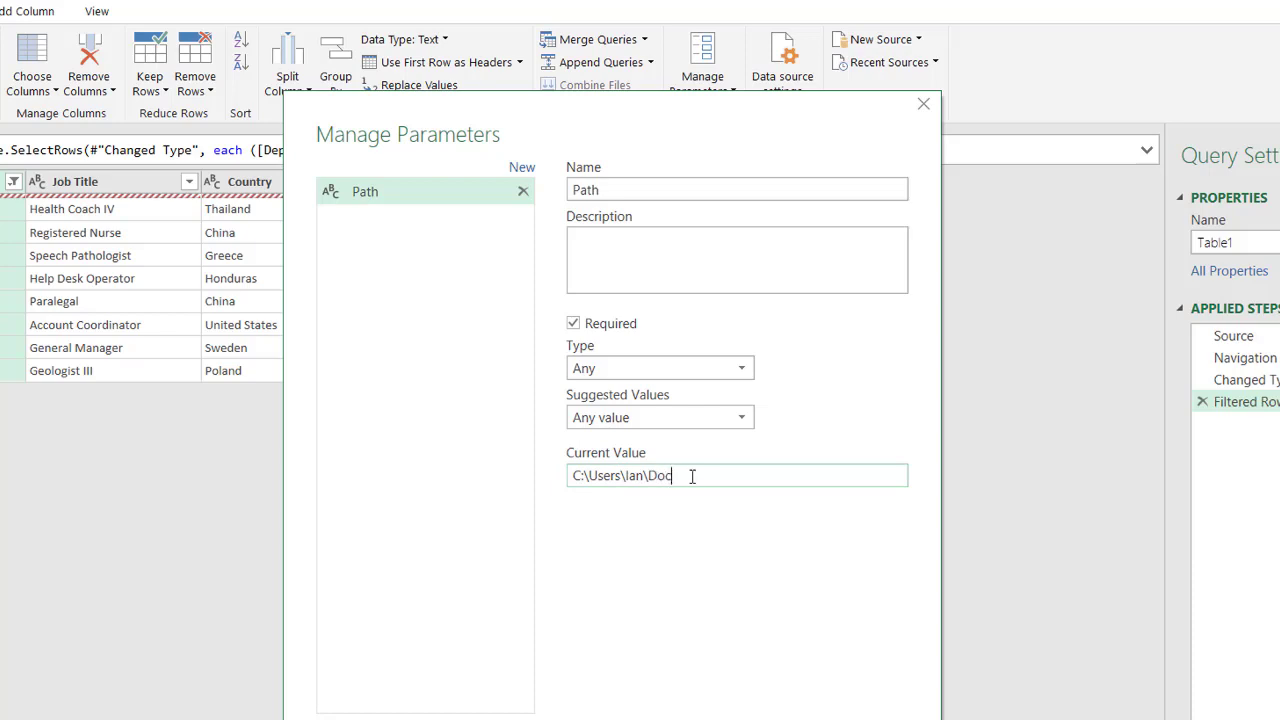
type("uments\\")
left_click(597, 191)
- Save the Path parameter and select Table1's Source step
key("Return")
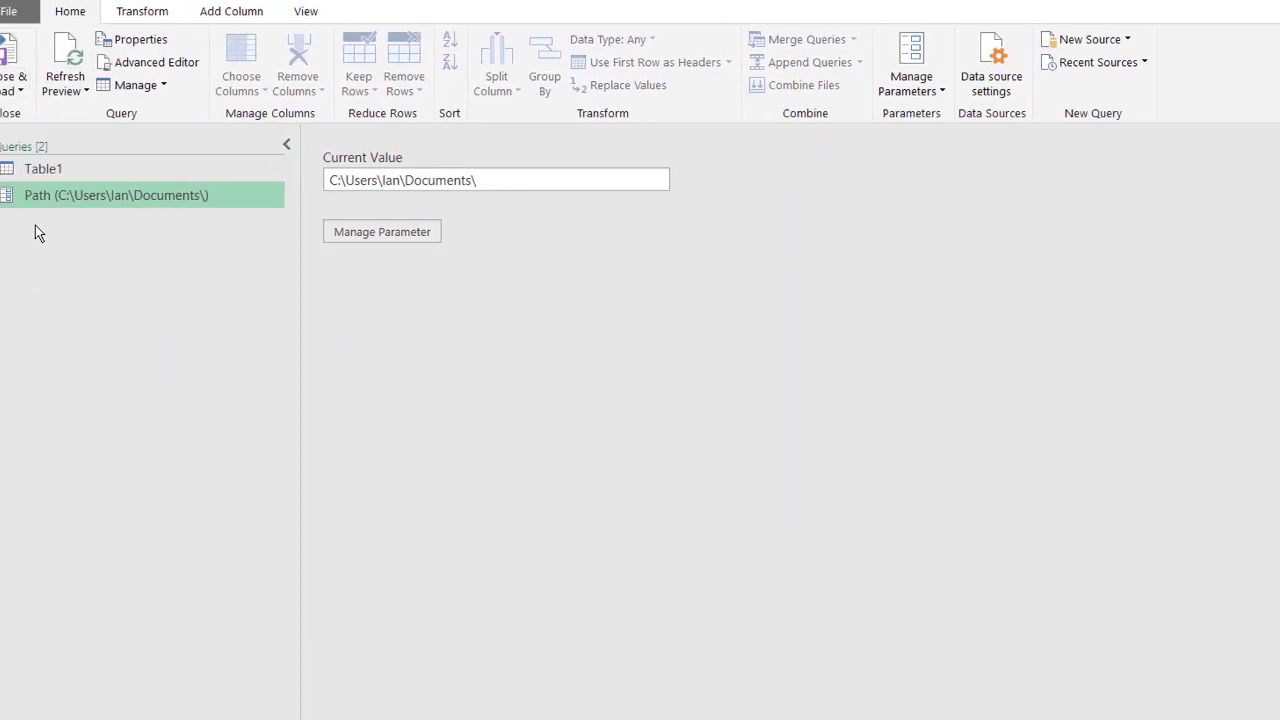
left_click(77, 167)
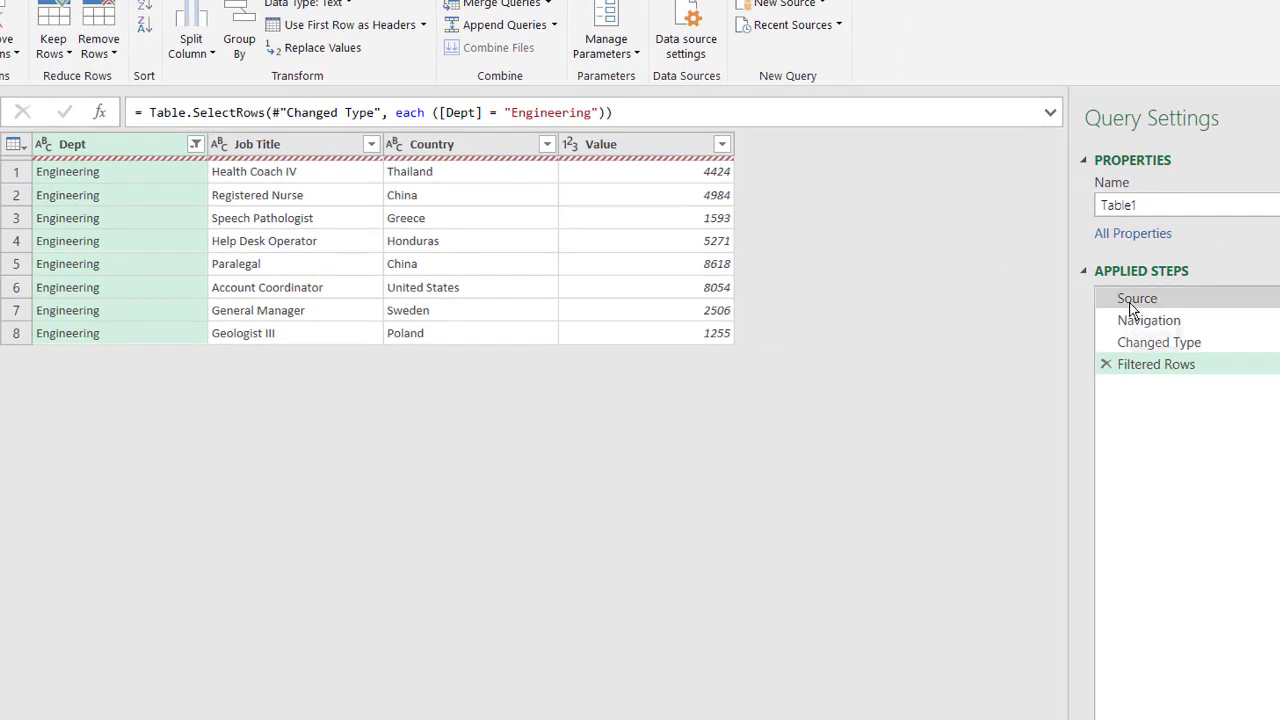
left_click(1129, 302)
- Change the Source formula to File.Contents(Path &"data.xlsx"), removing the hard-coded folder
left_click(362, 111)
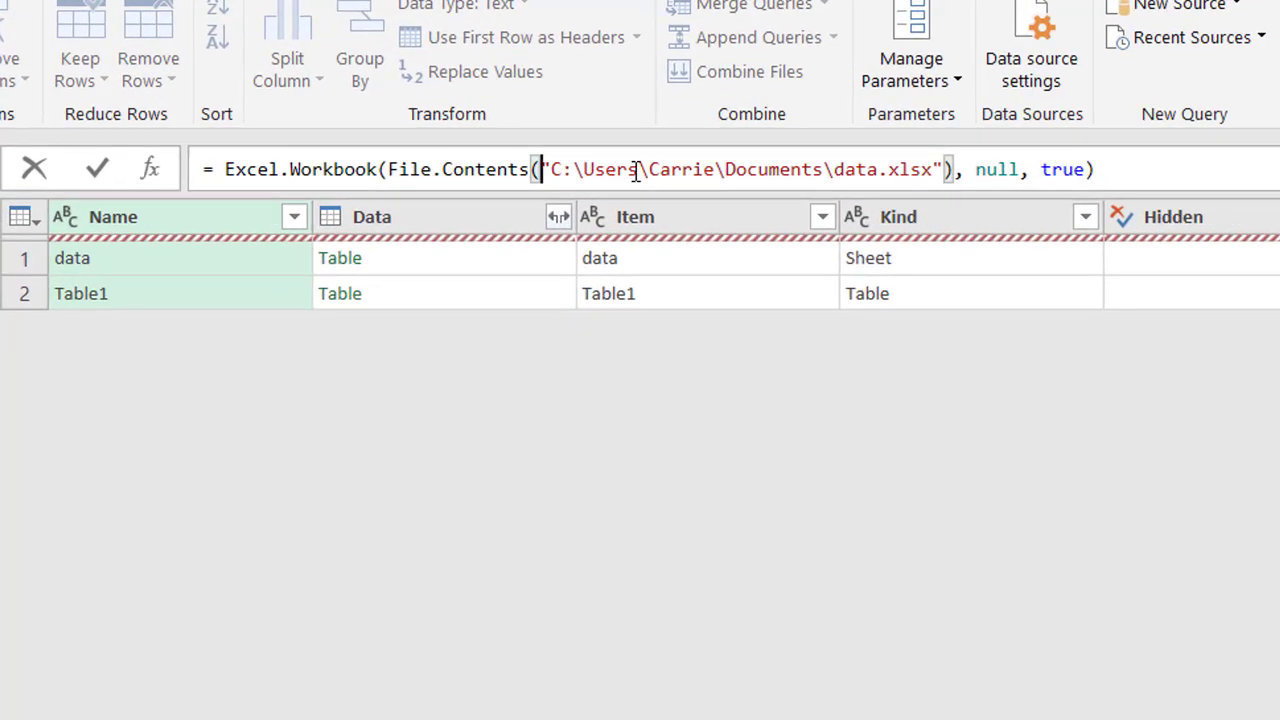
type("Path")
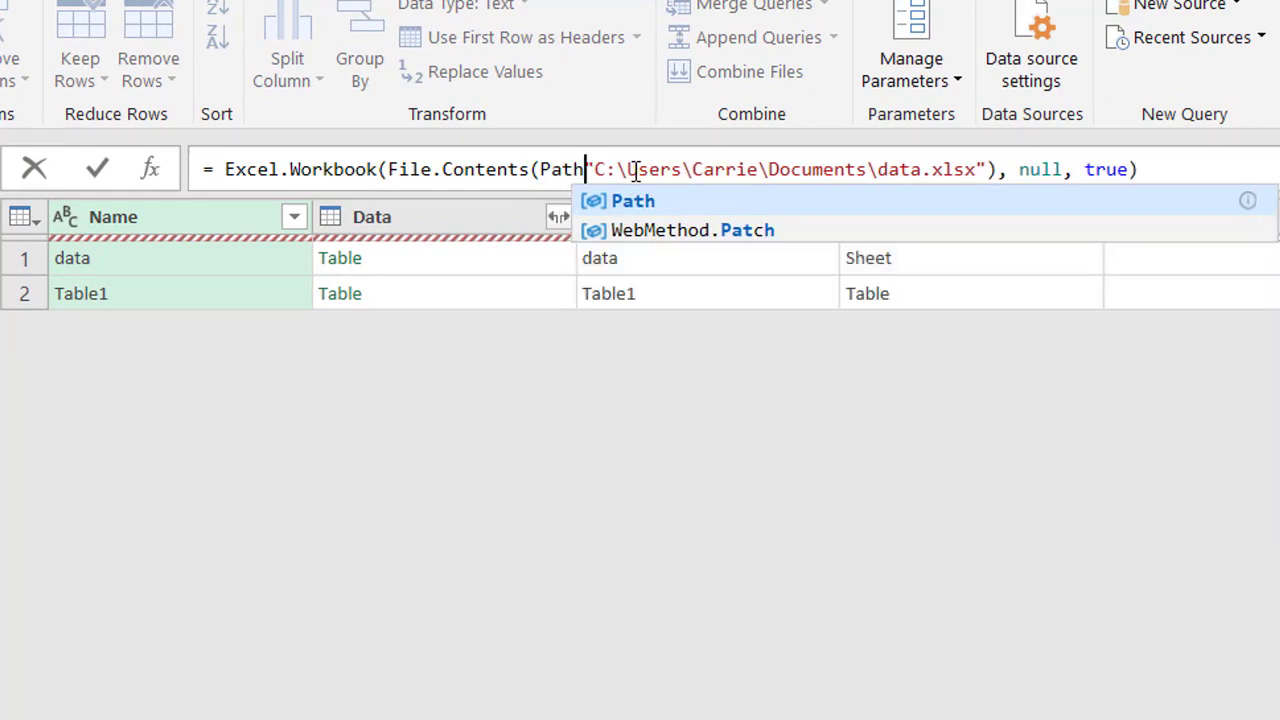
type(" &")
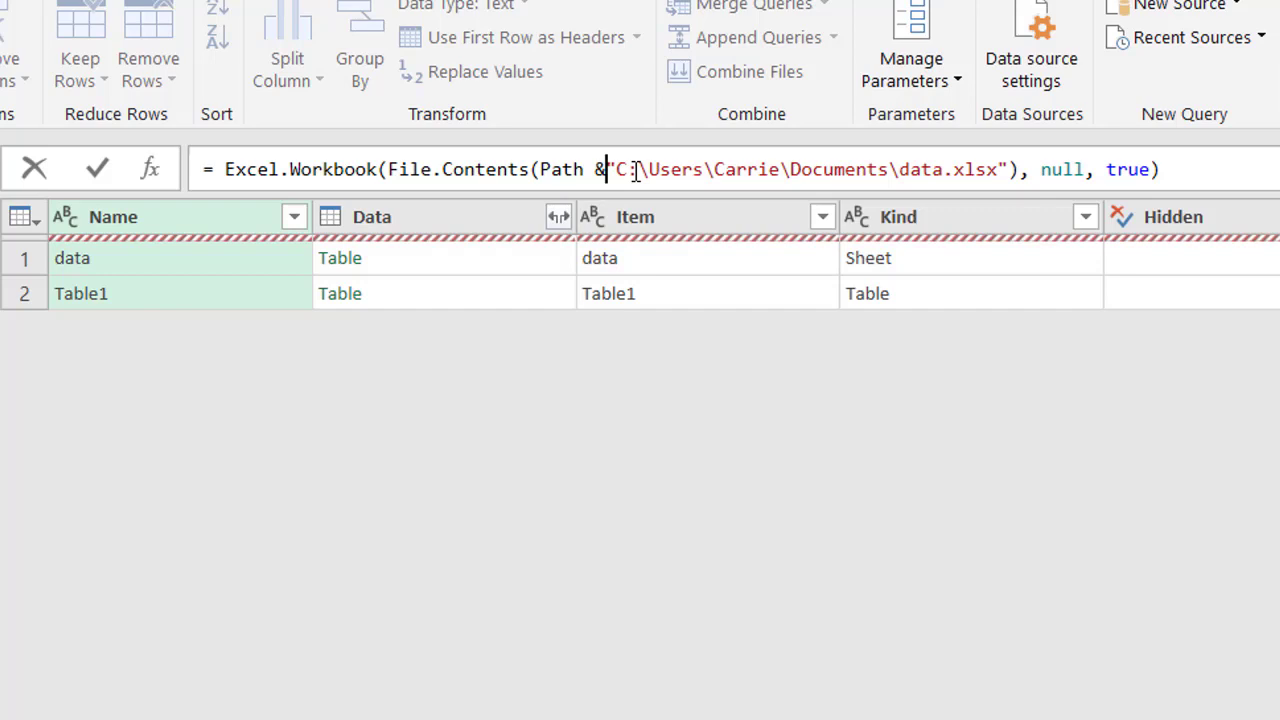
key("Right")
key("Delete")
key("Delete")
key("Delete")
key("Delete")
key("Delete")
key("Delete")
key("Delete")
key("Delete")
key("Delete")
key("Delete")
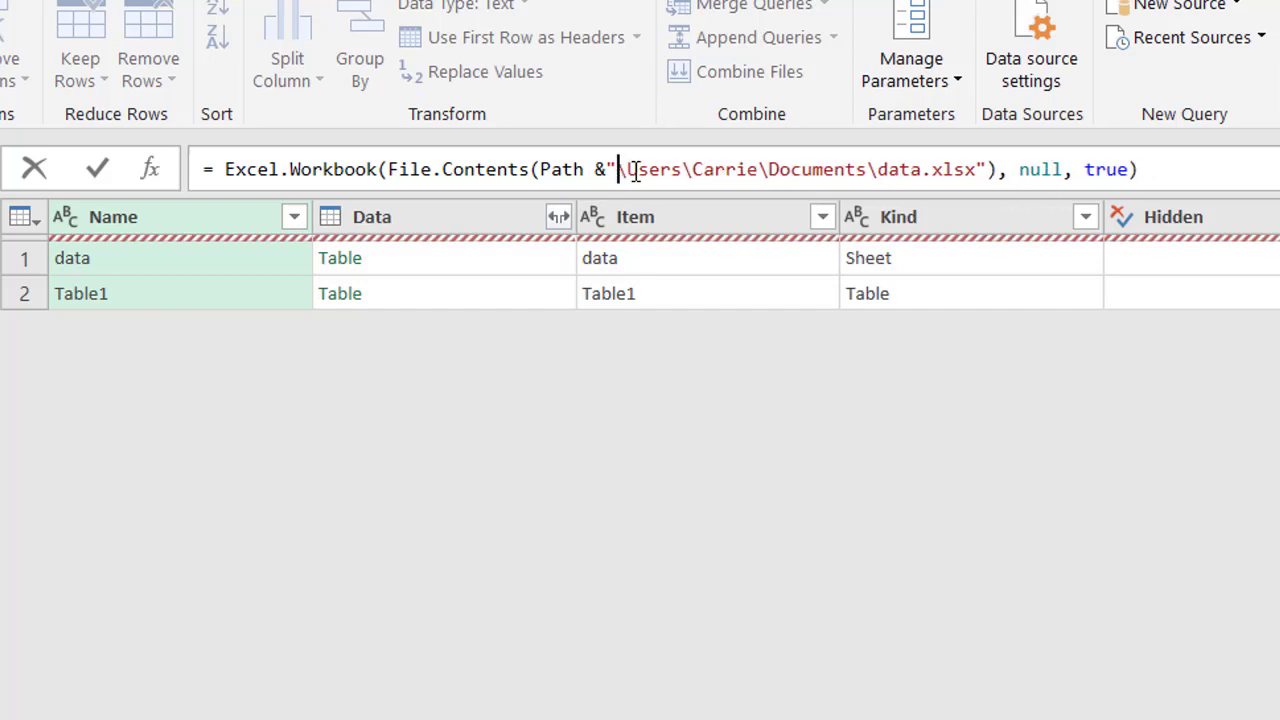
key("Delete")
key("Delete")
key("Delete")
key("Delete")
key("Delete")
key("Delete")
key("Delete")
key("Delete")
key("Delete")
key("Delete")
key("Delete")
key("Delete")
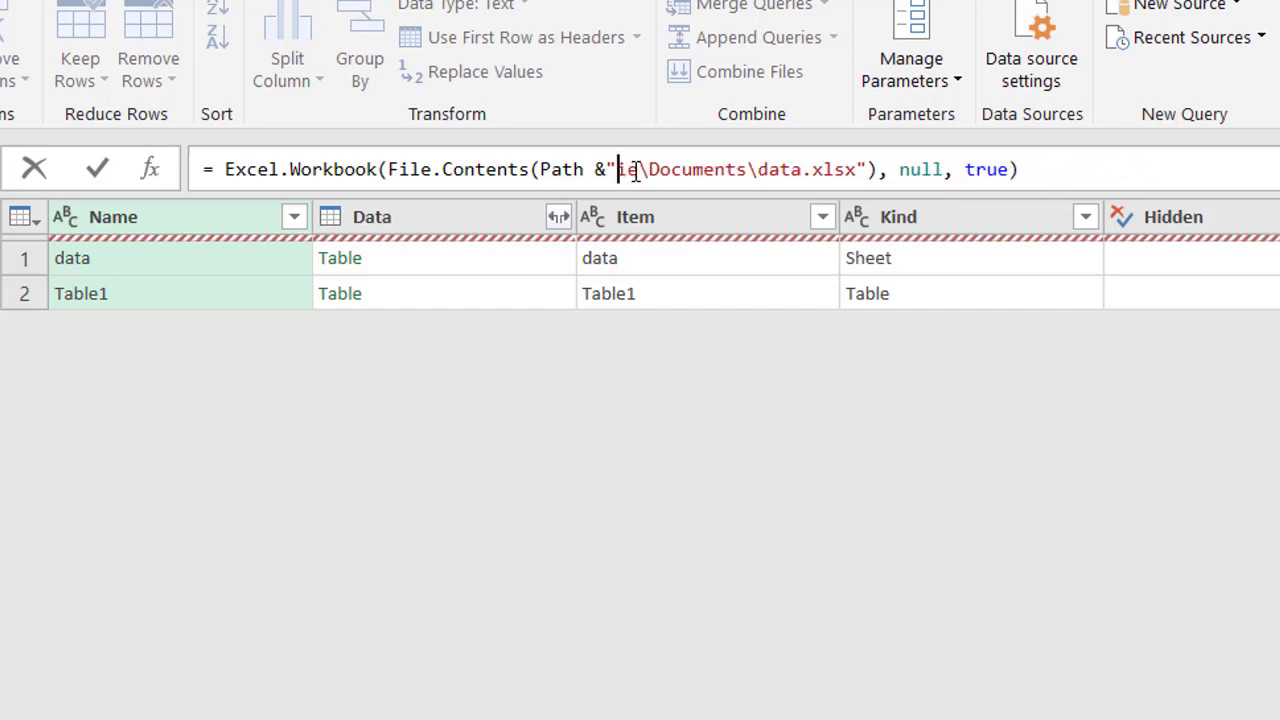
key("Delete")
key("Delete")
key("Delete")
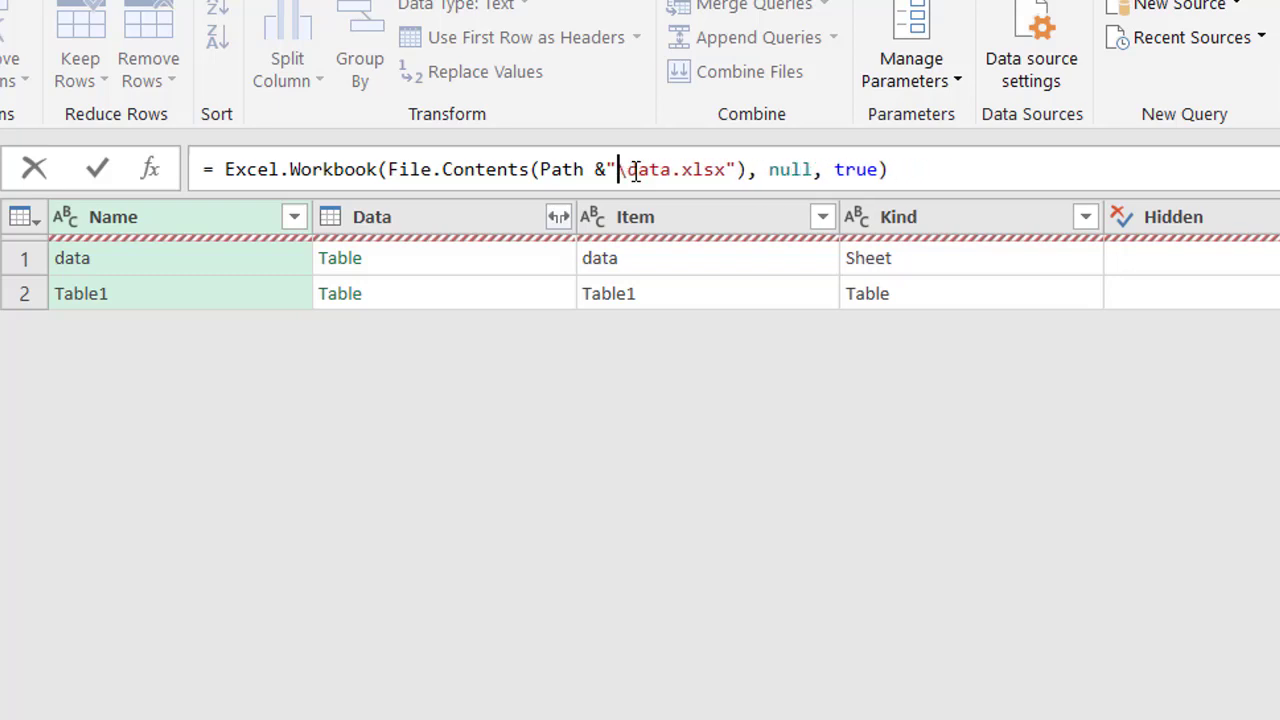
key("Delete")
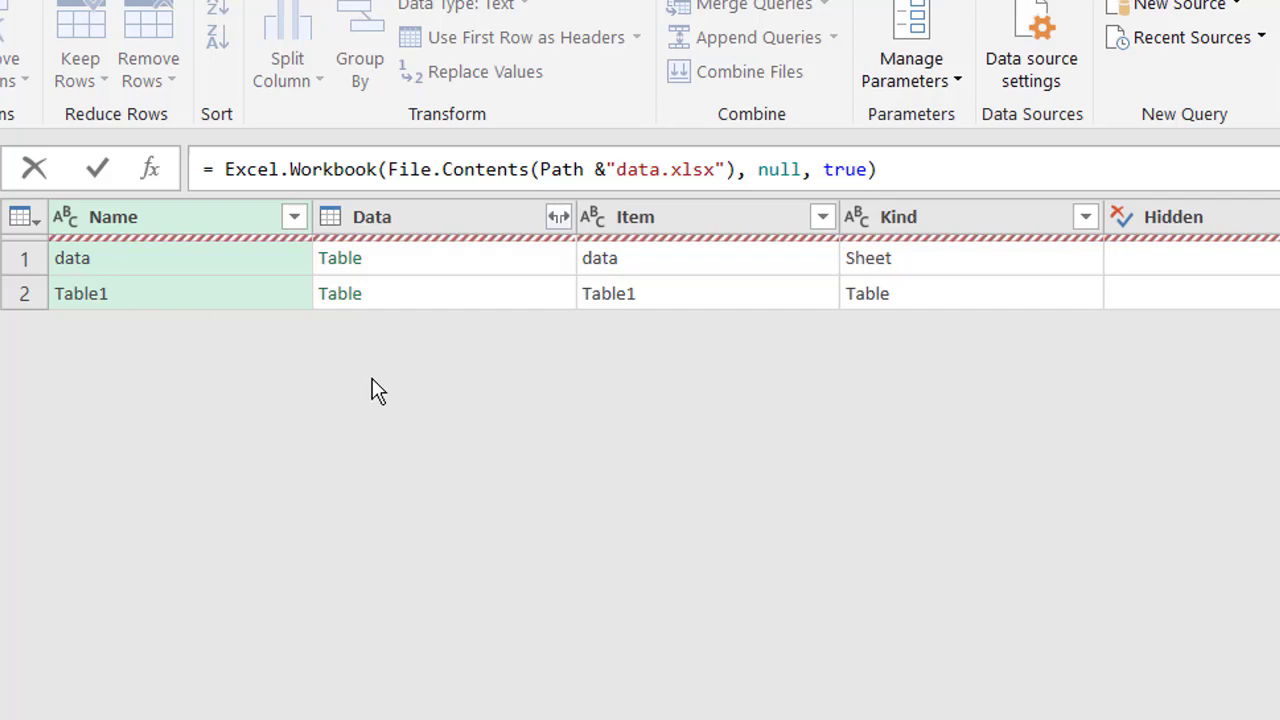
key("Return")
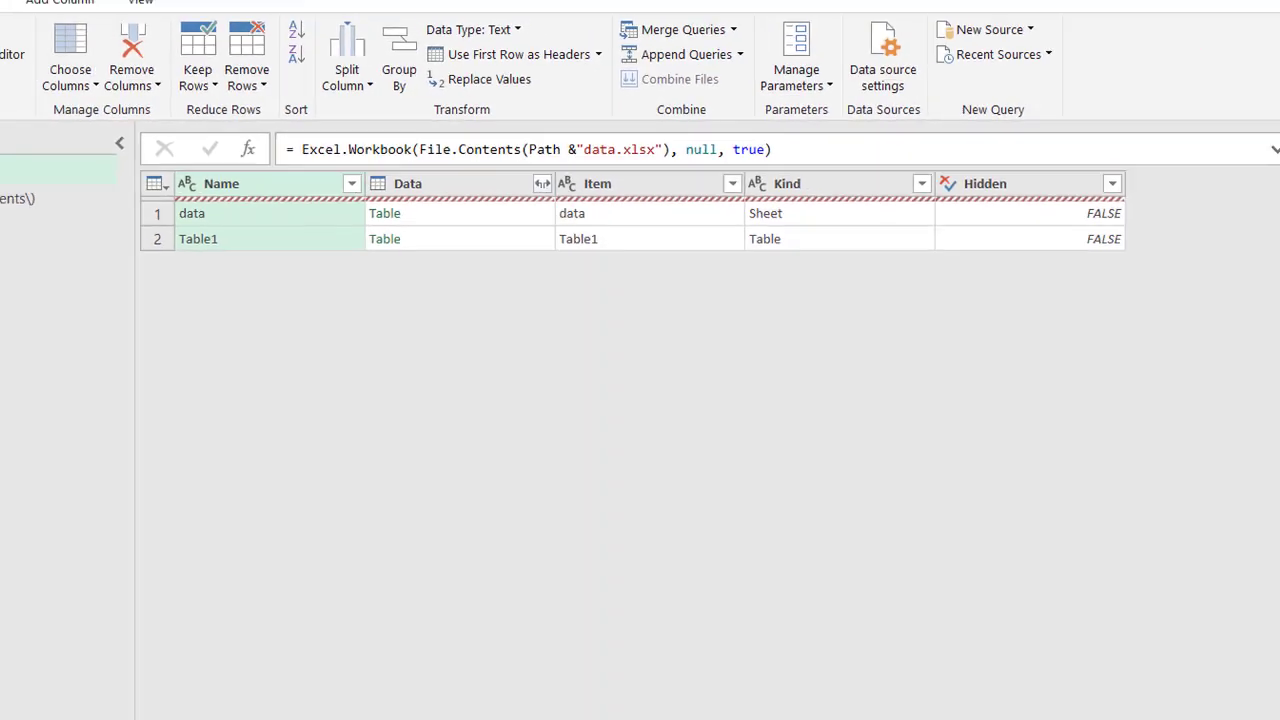
- At the Filtered Rows step, switch the Dept filter from Engineering to Accounting
left_click(1112, 292)
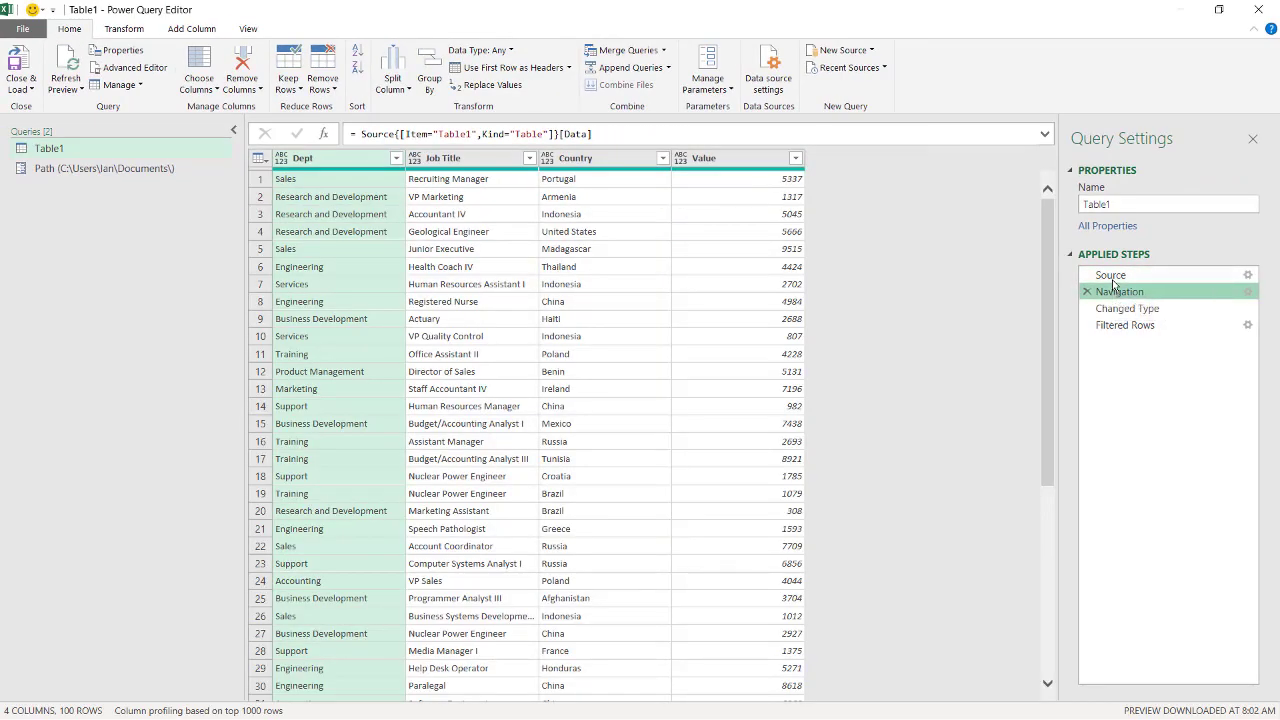
left_click(1110, 277)
left_click(1117, 298)
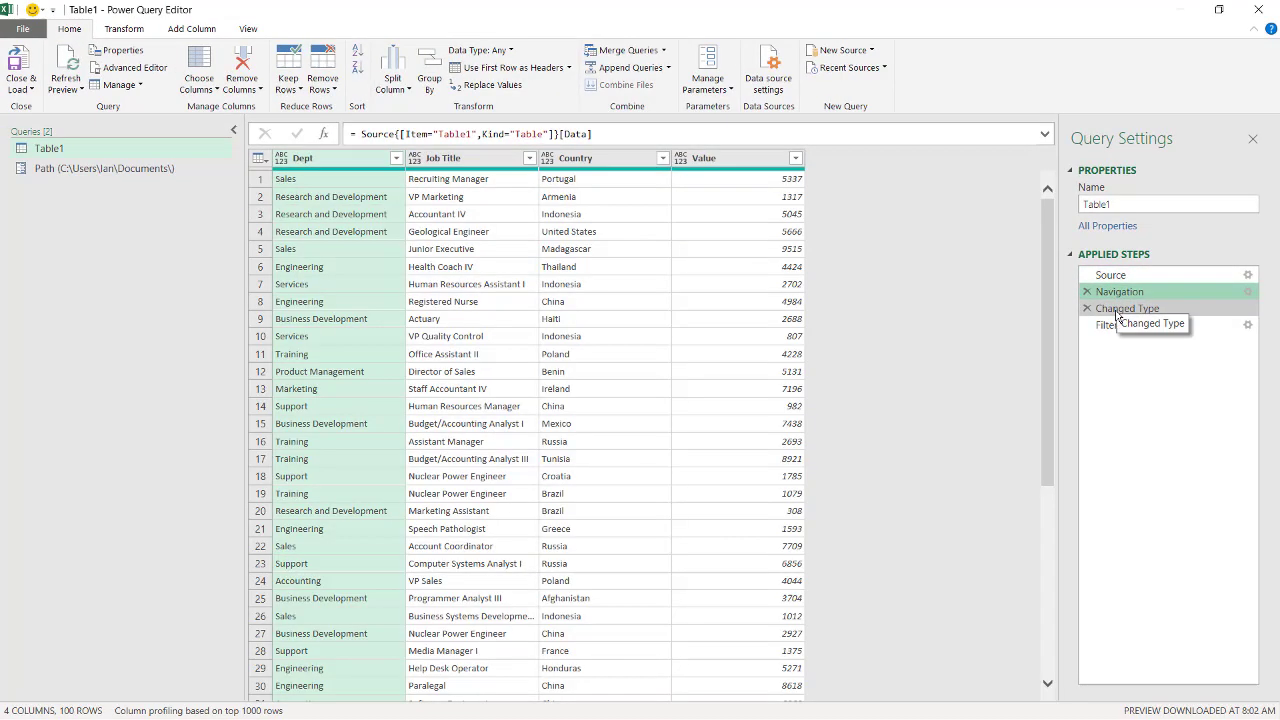
left_click(1110, 309)
left_click(1112, 325)
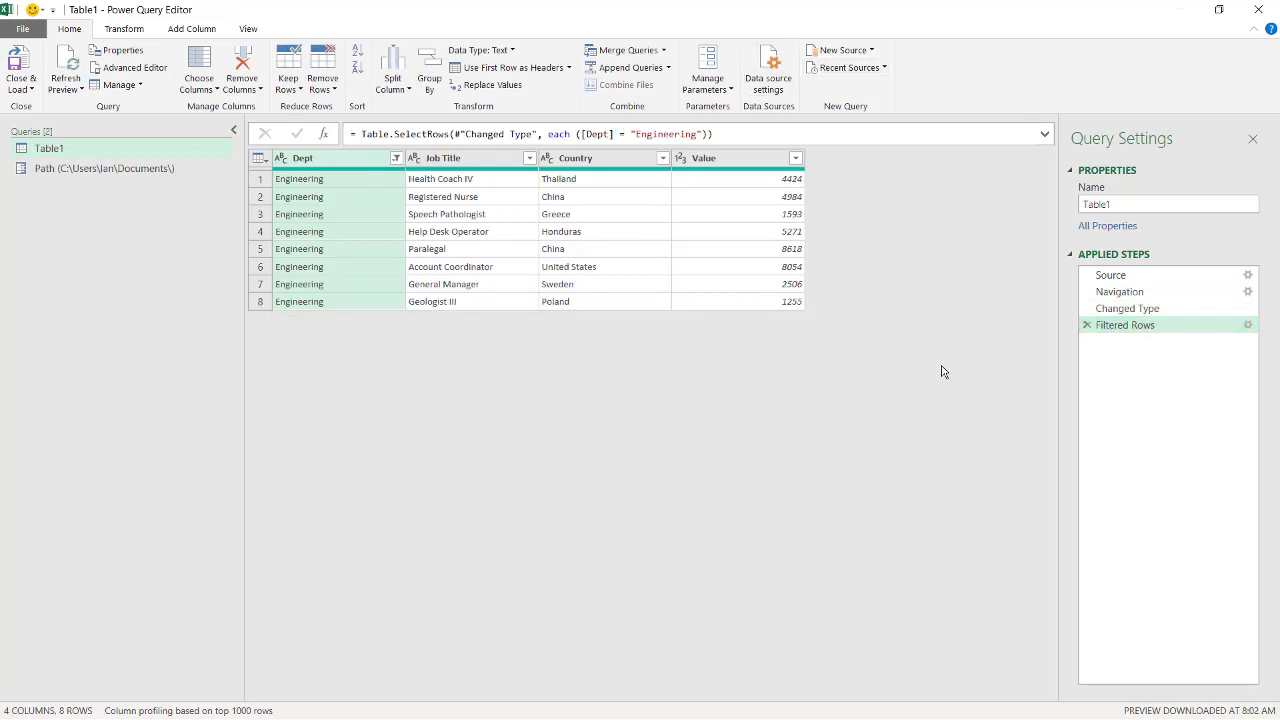
left_click(396, 158)
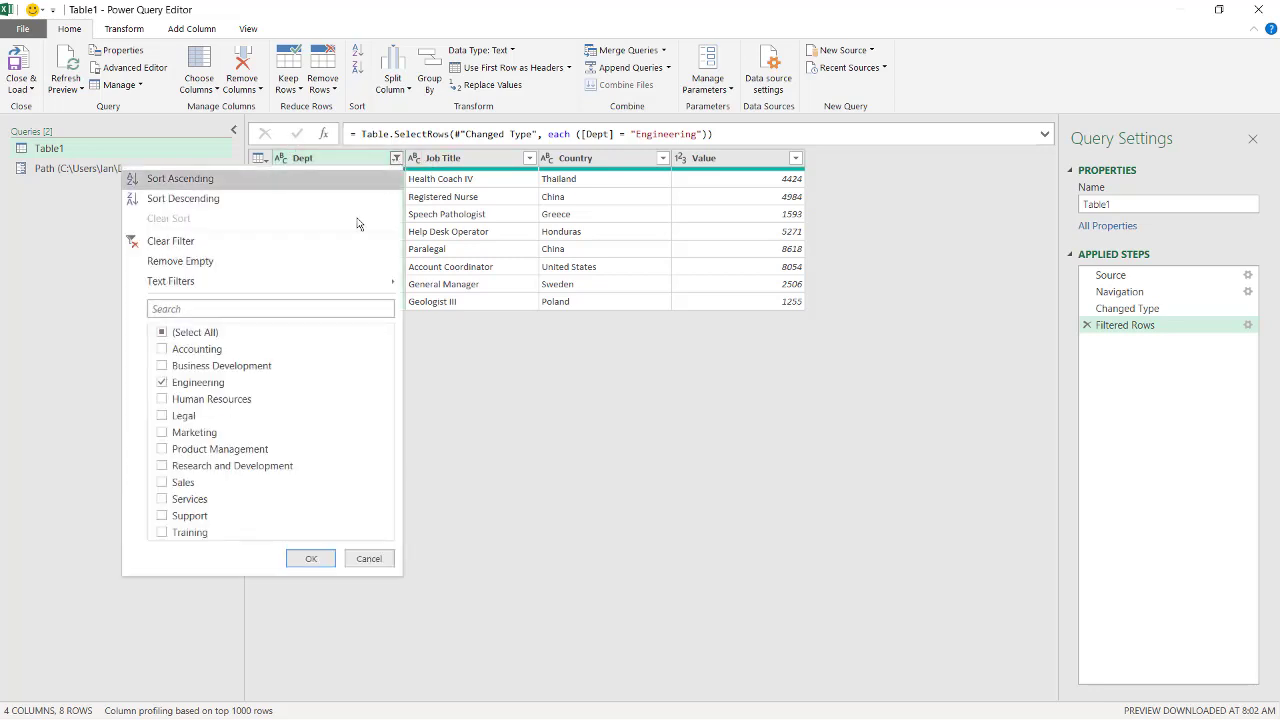
left_click(162, 348)
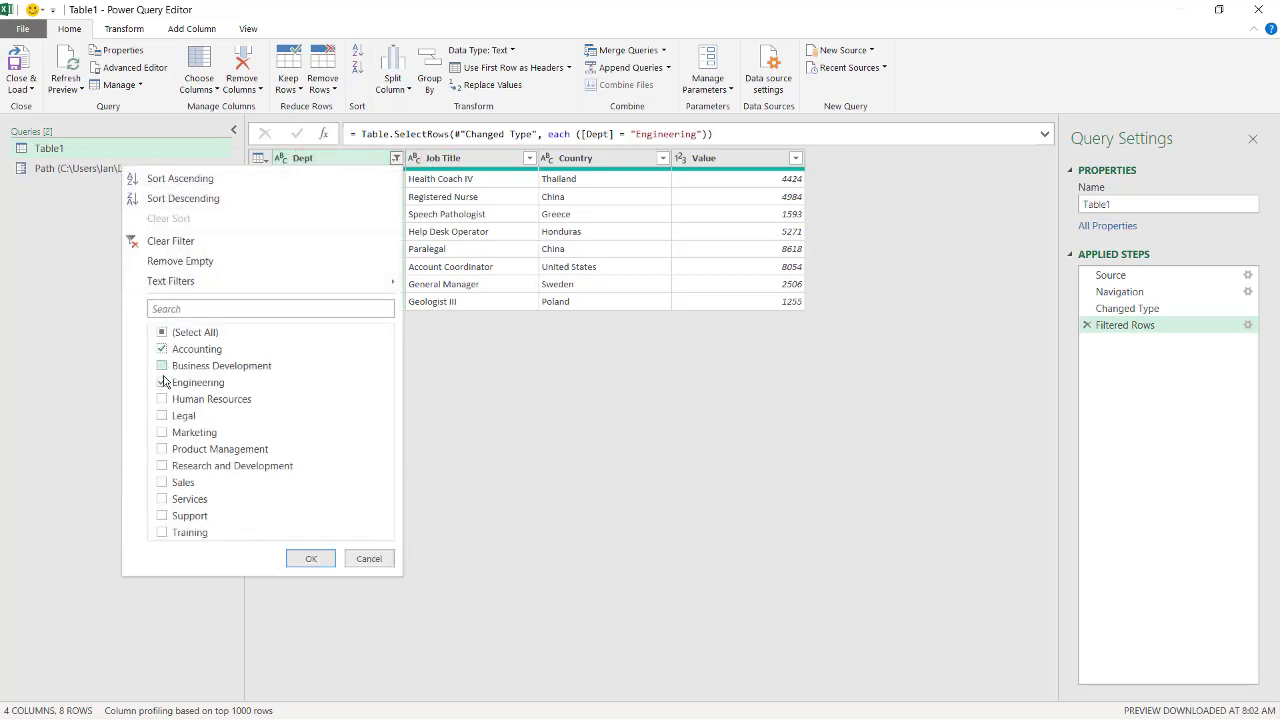
left_click(162, 382)
left_click(310, 558)
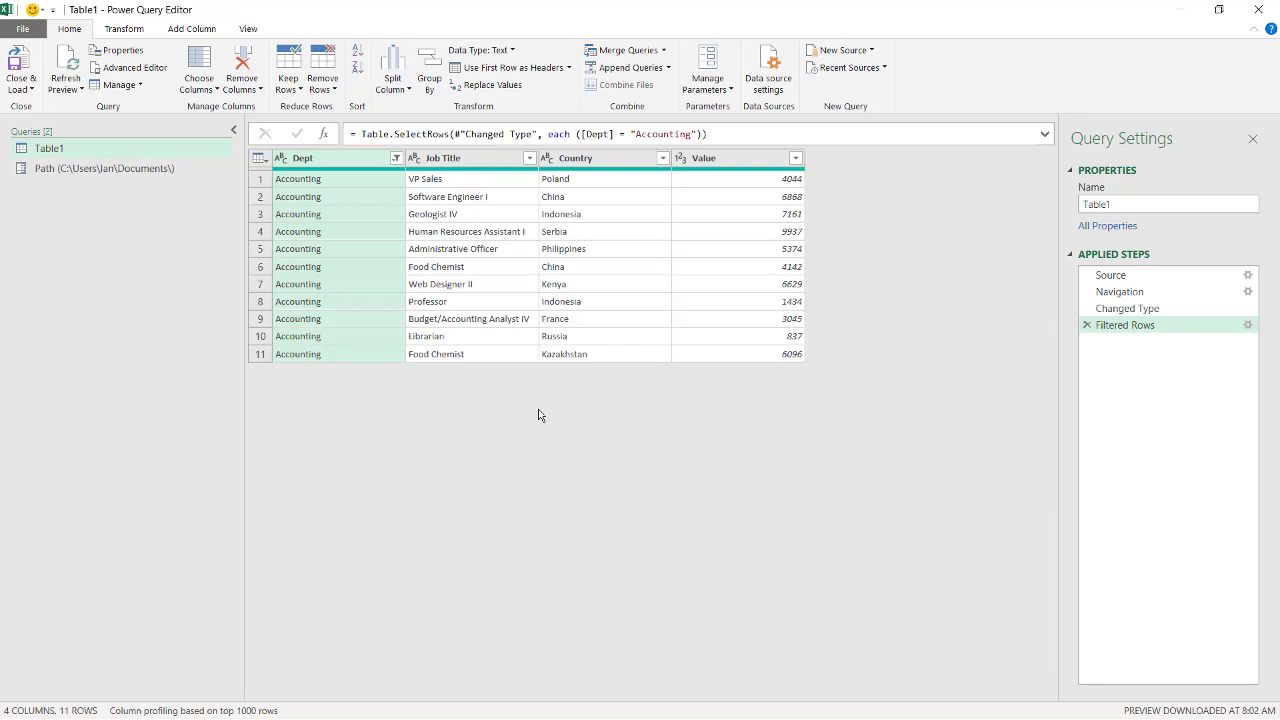
- Load the Accounting query to Excel, then move data.xlsx into the other user's Documents folder
left_click(14, 62)
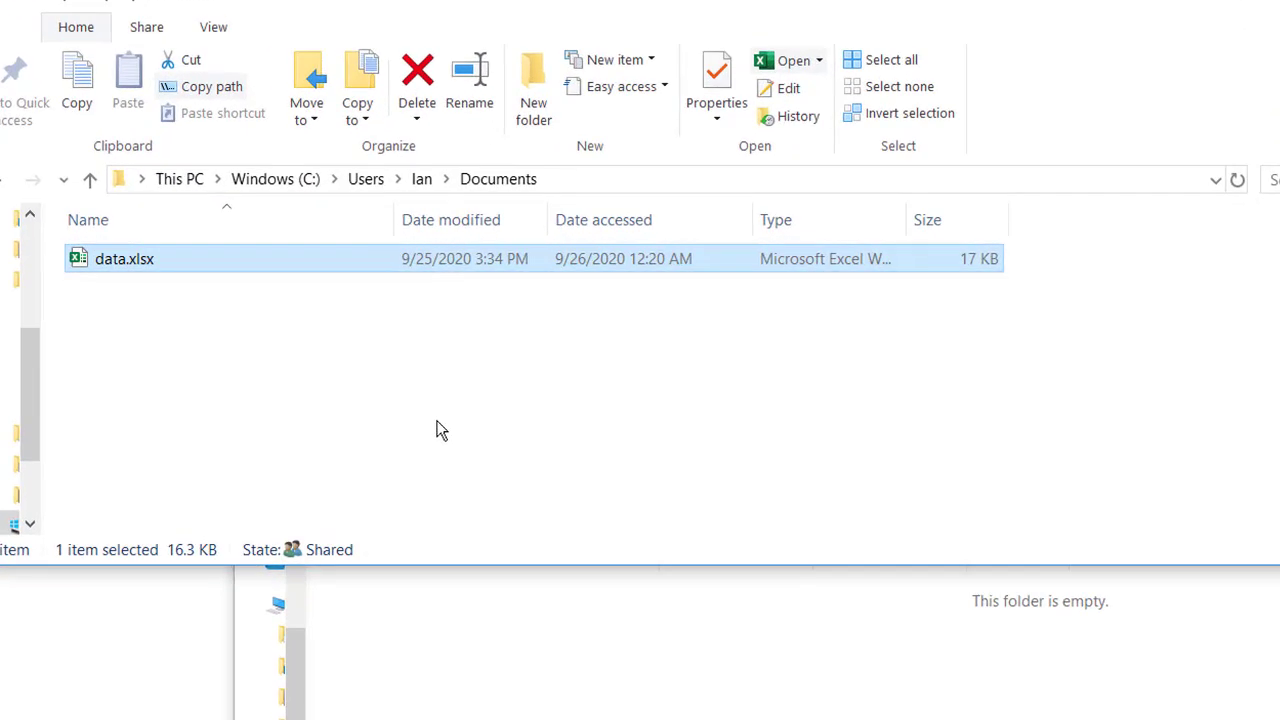
key("ctrl+c")
left_click(595, 708)
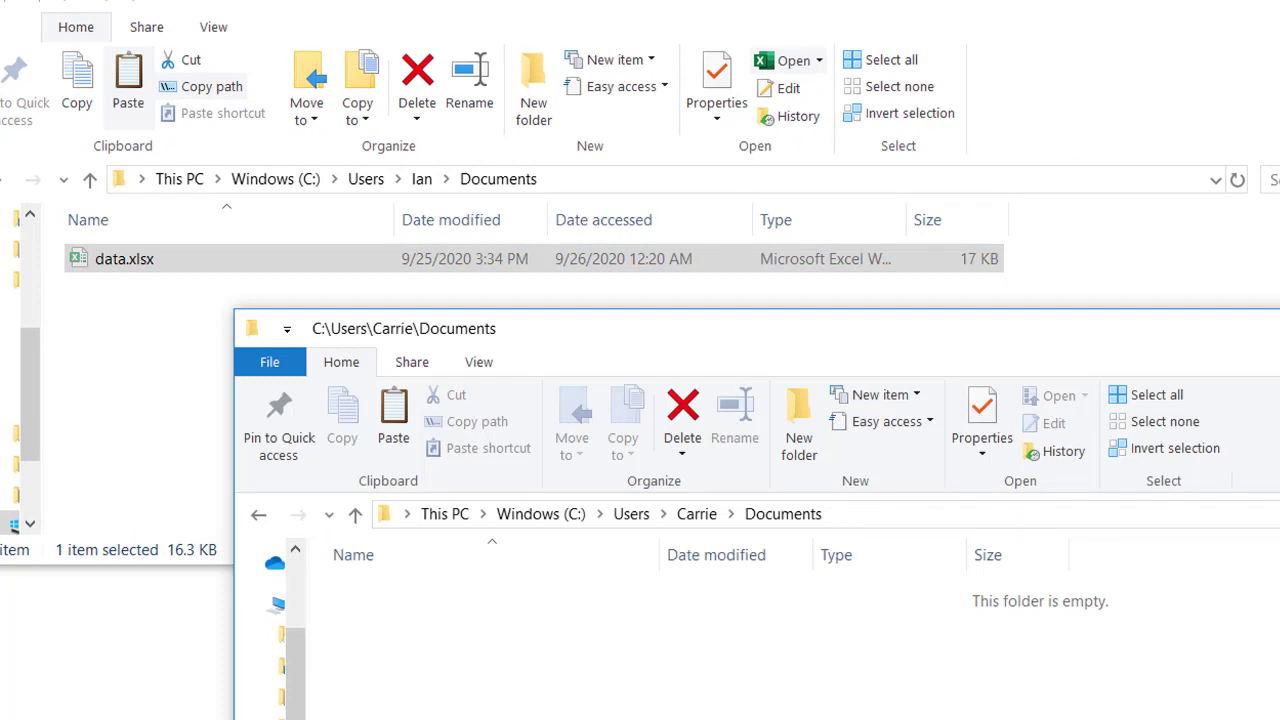
left_click(162, 259)
left_click_drag(162, 259, 600, 650)
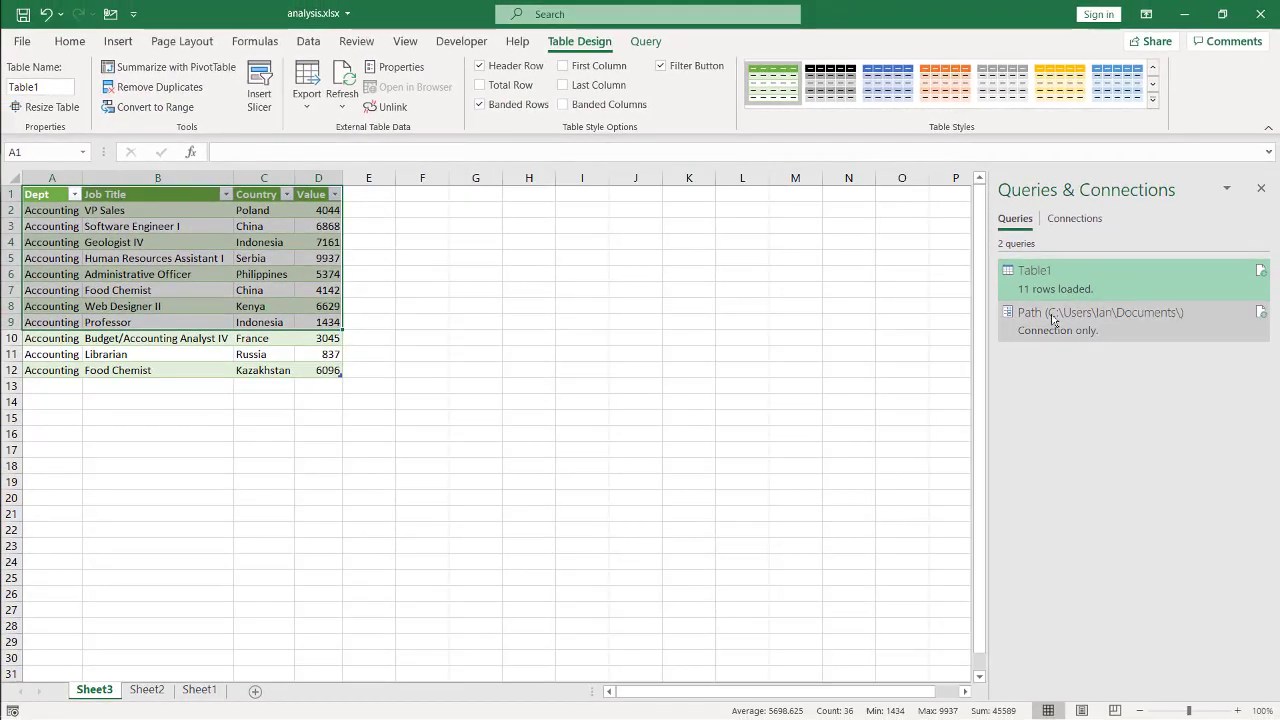
- Attempt a Table1 refresh, acknowledge the DataSource.Error about missing data.xlsx, and open the Path parameter
mouse_move(1255, 366)
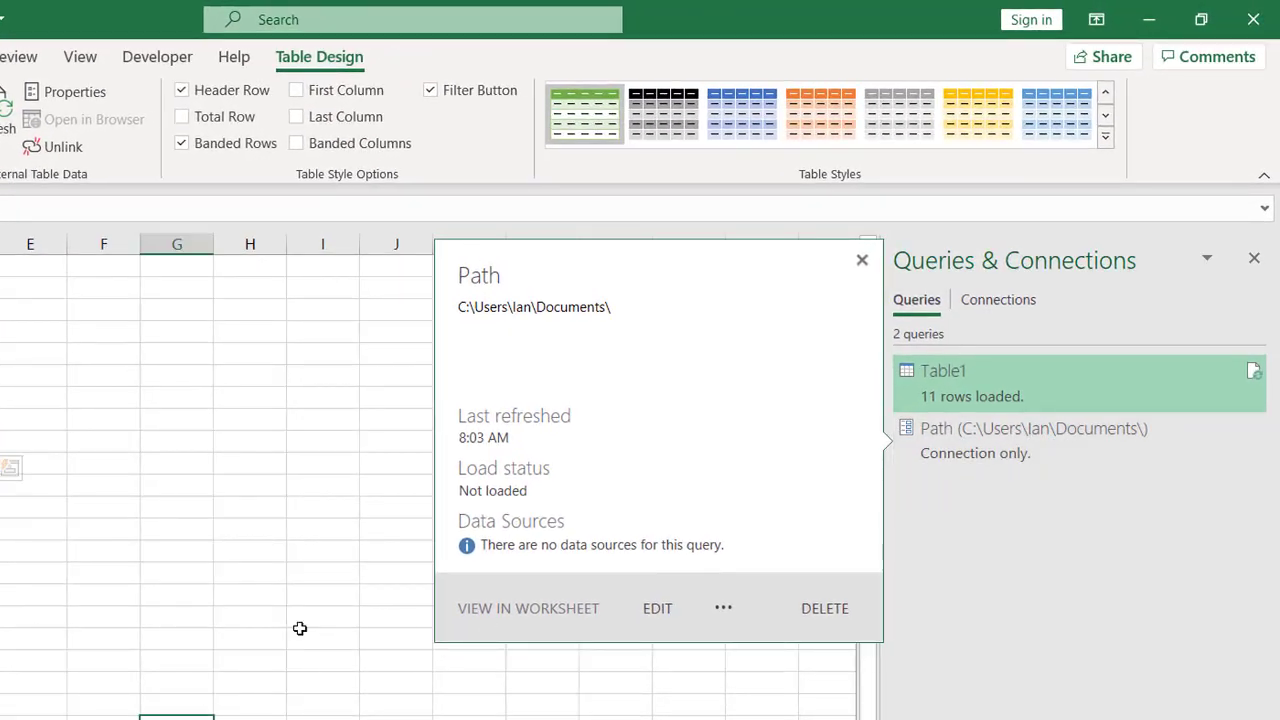
left_click(1252, 371)
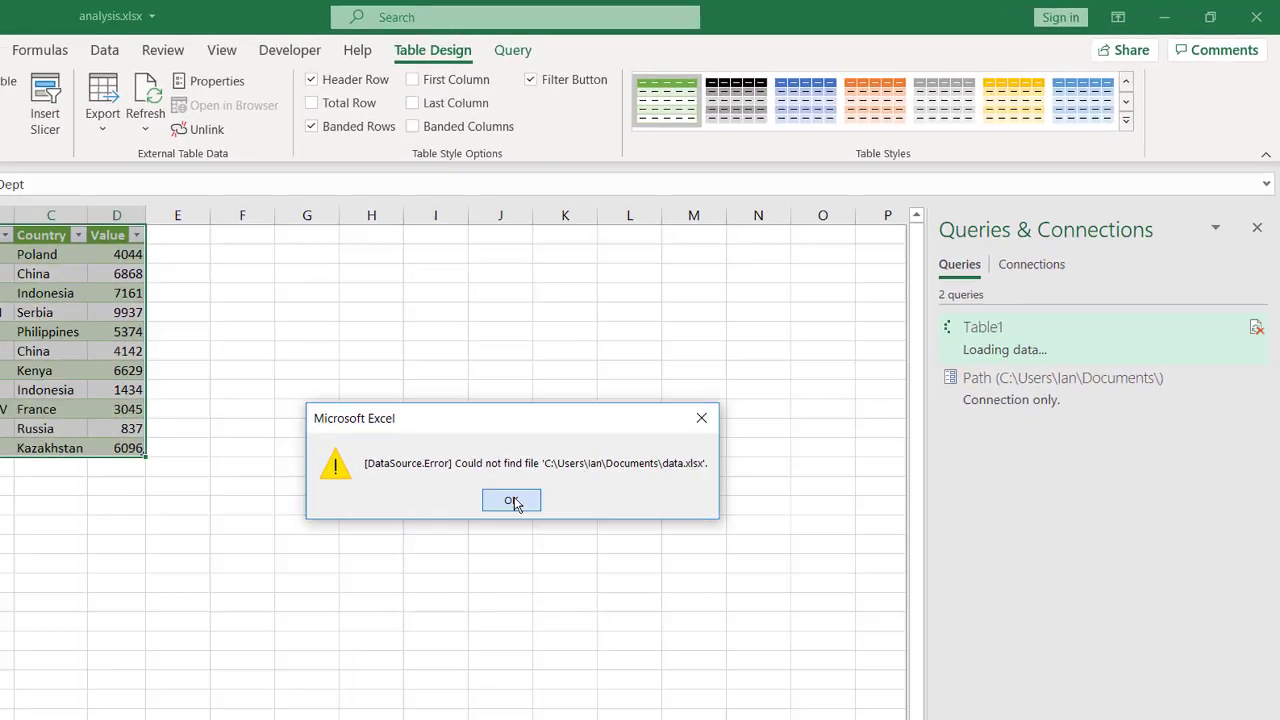
left_click(408, 567)
mouse_move(994, 457)
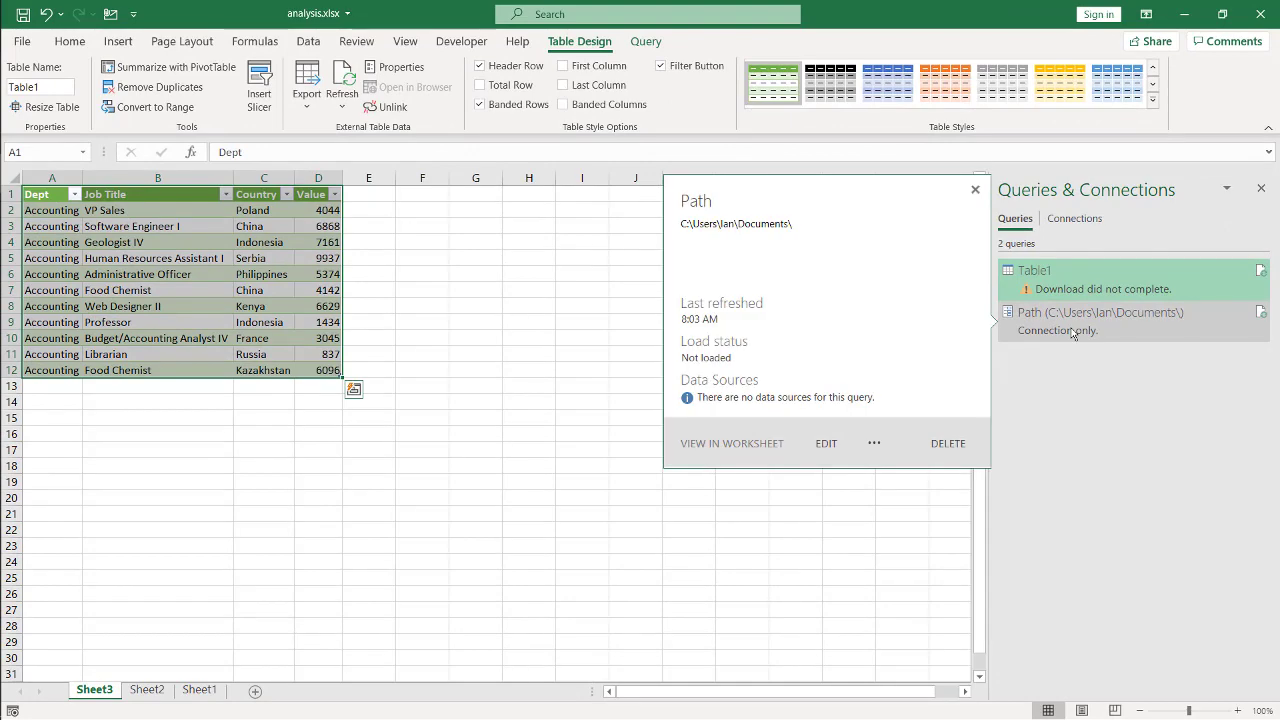
double_click(1072, 330)
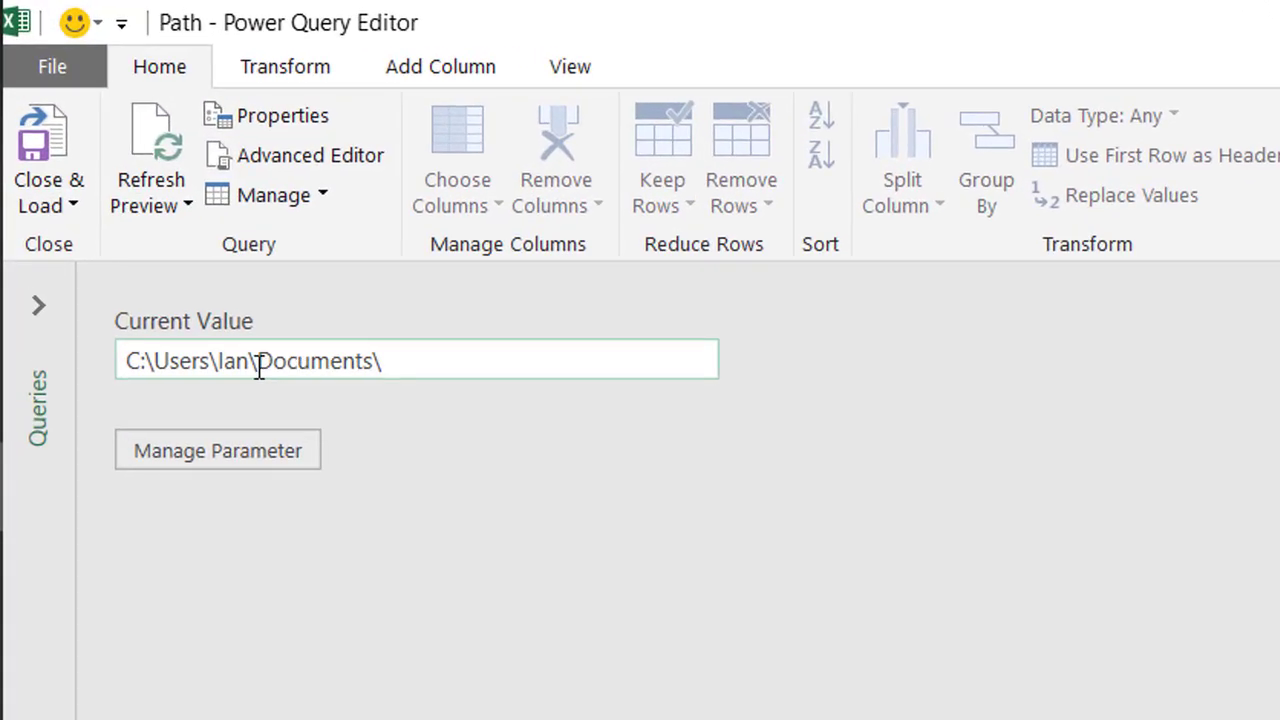
- Change the Path user folder to the other user's name, then load and refresh Table1 to 11 rows
left_click(255, 362)
key("BackSpace")
key("BackSpace")
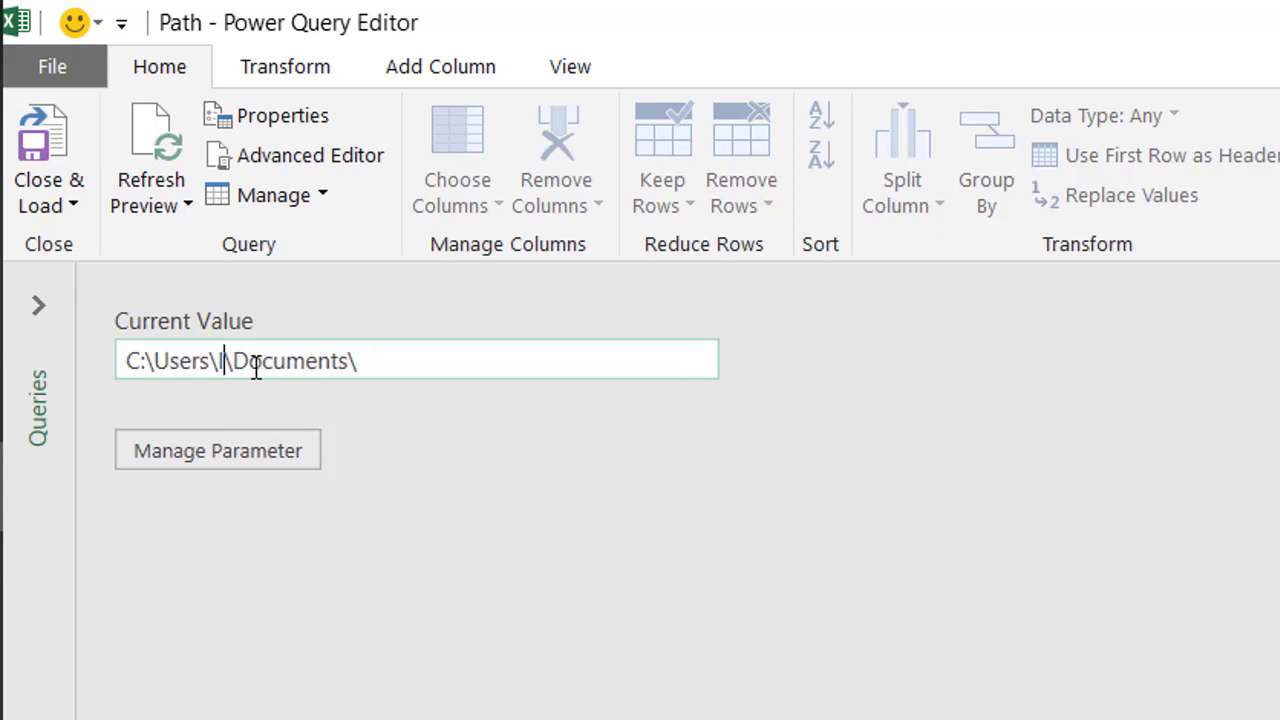
key("BackSpace")
type("Ca")
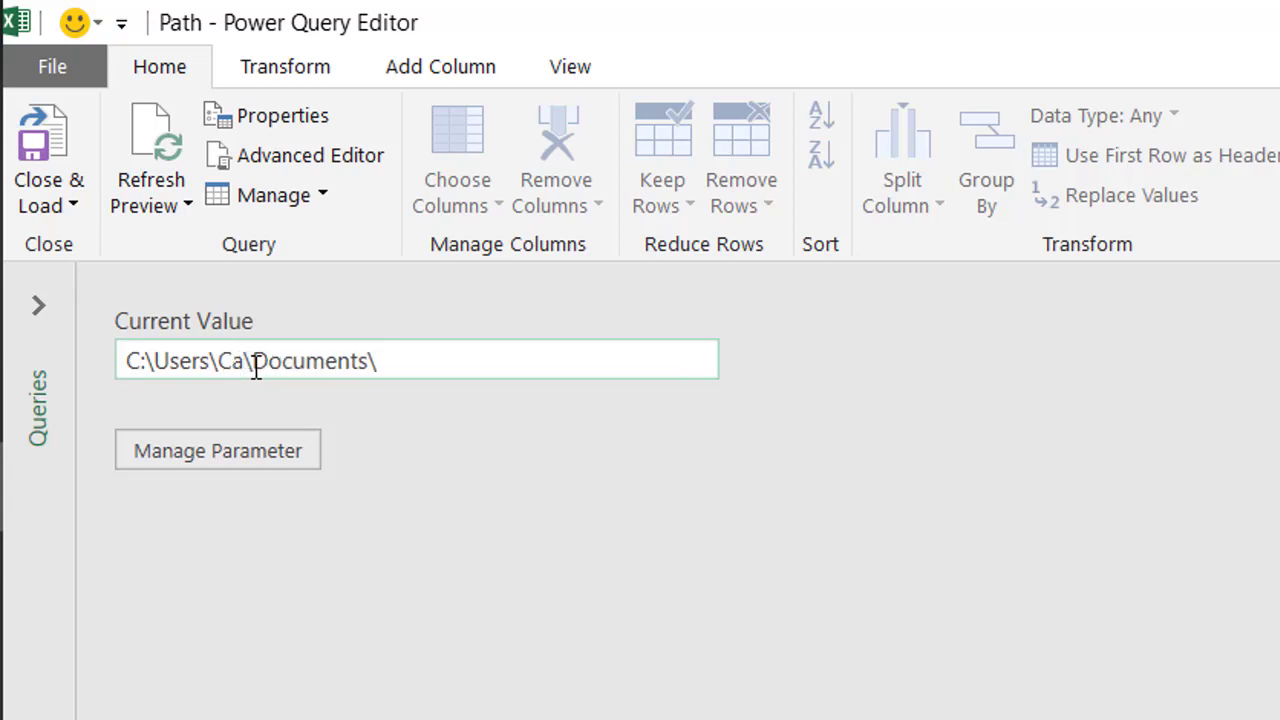
type("rrie")
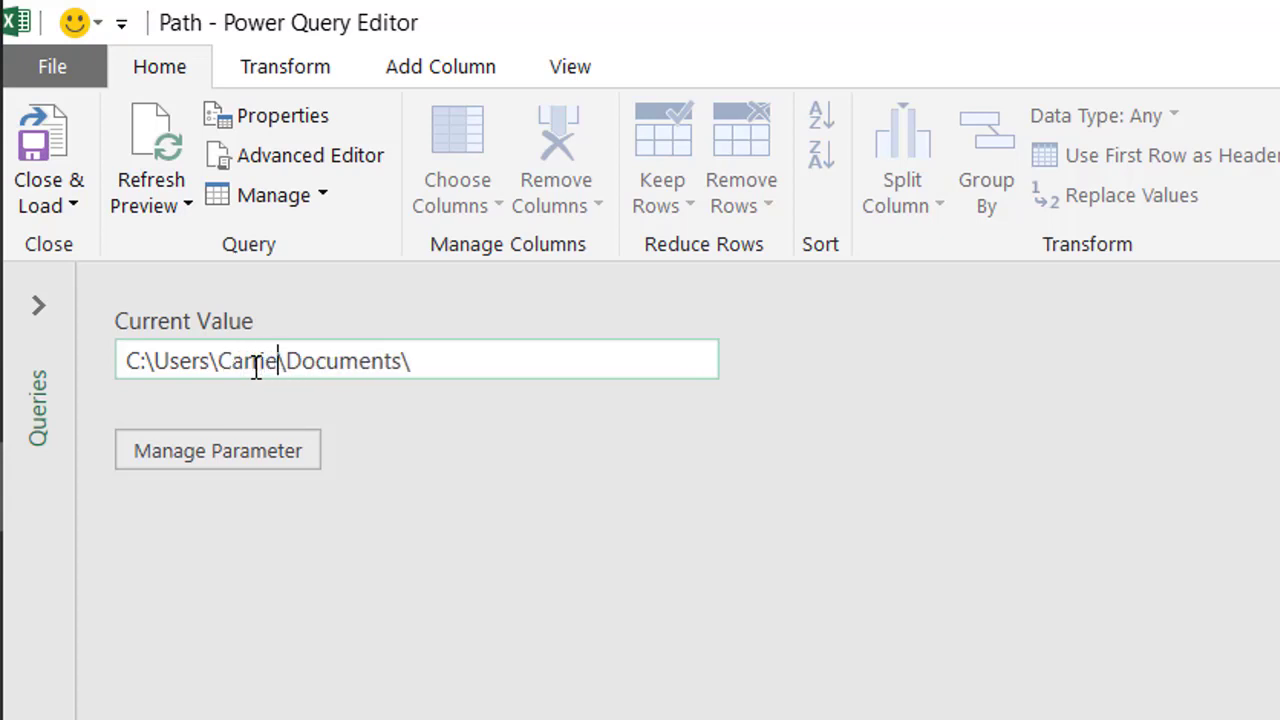
left_click(45, 150)
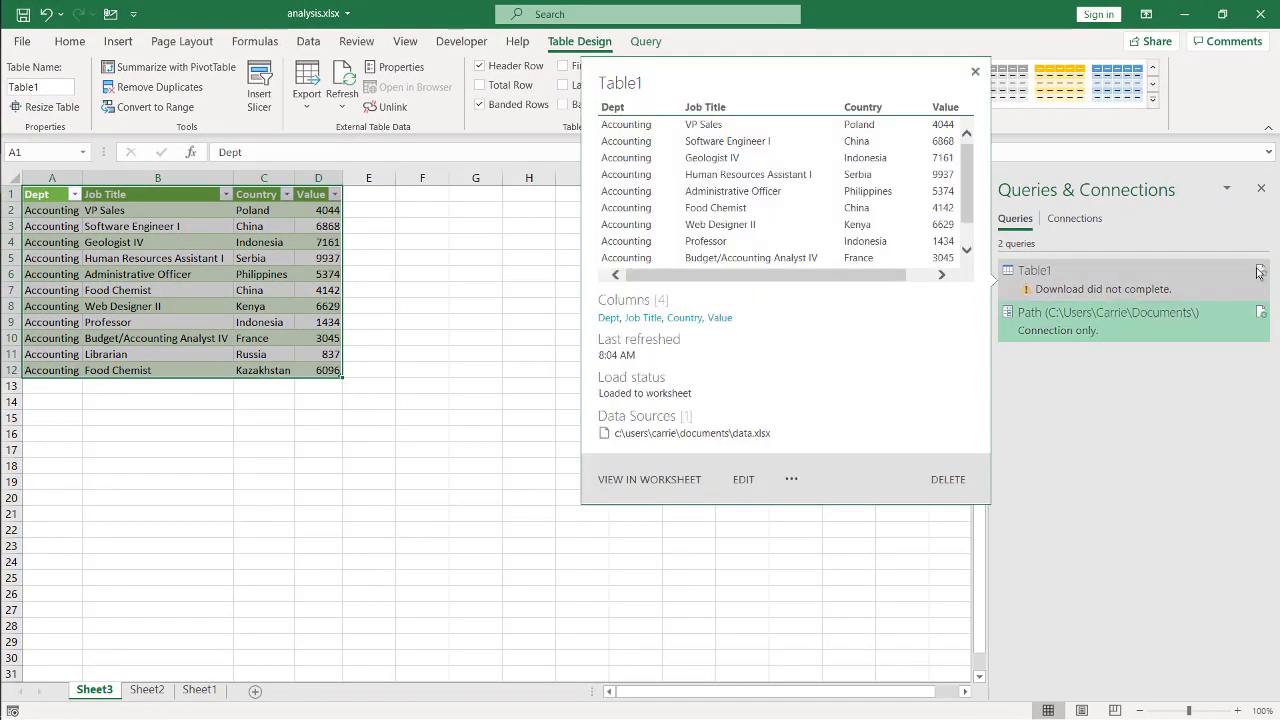
left_click(1259, 272)
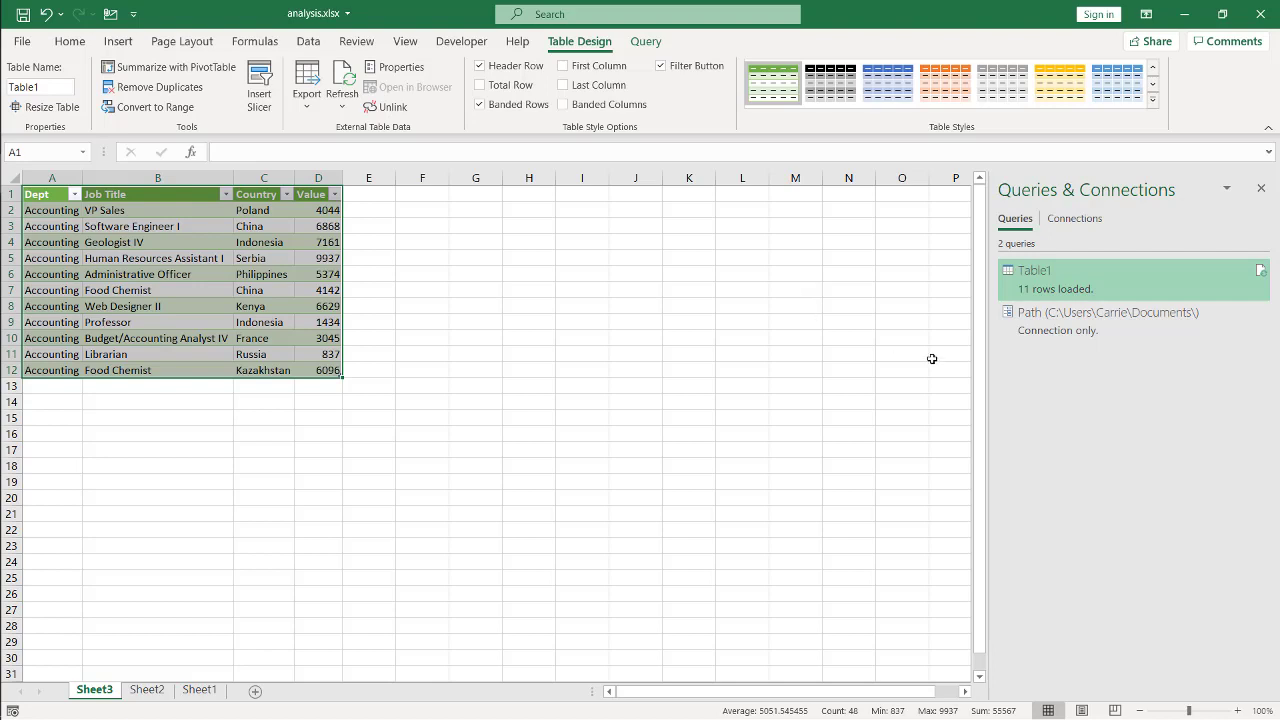
mouse_move(1122, 337)
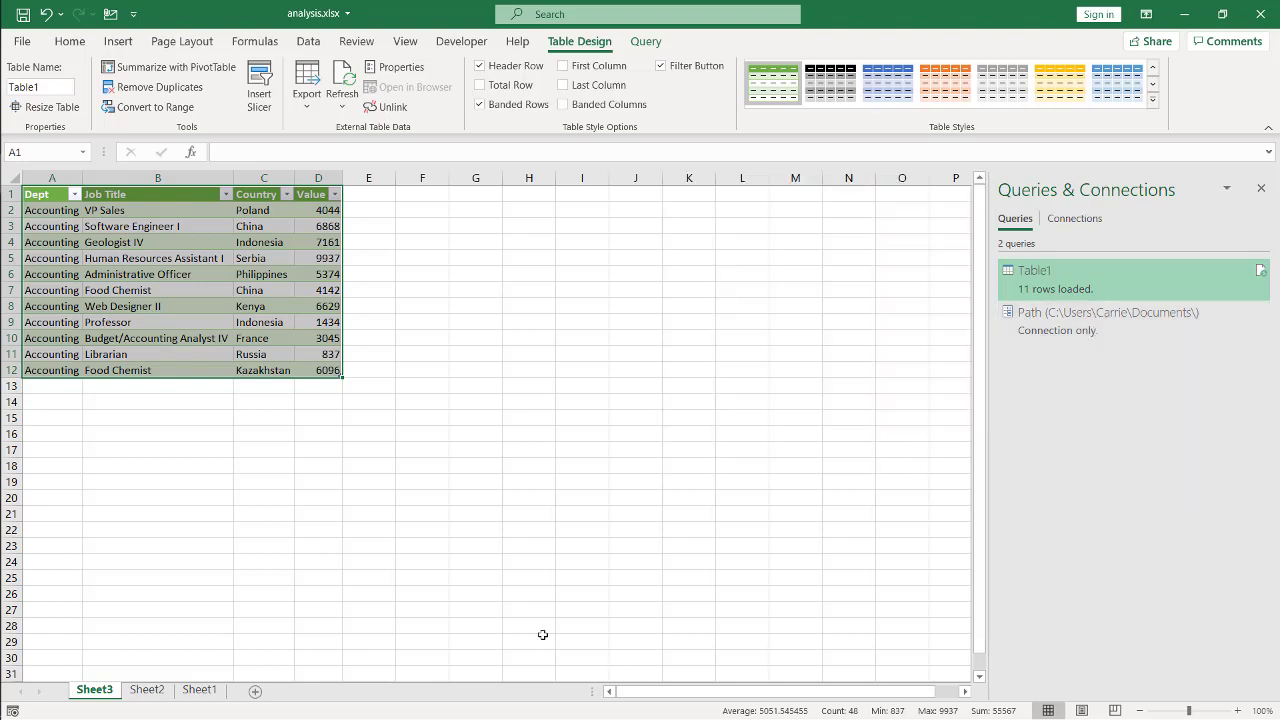